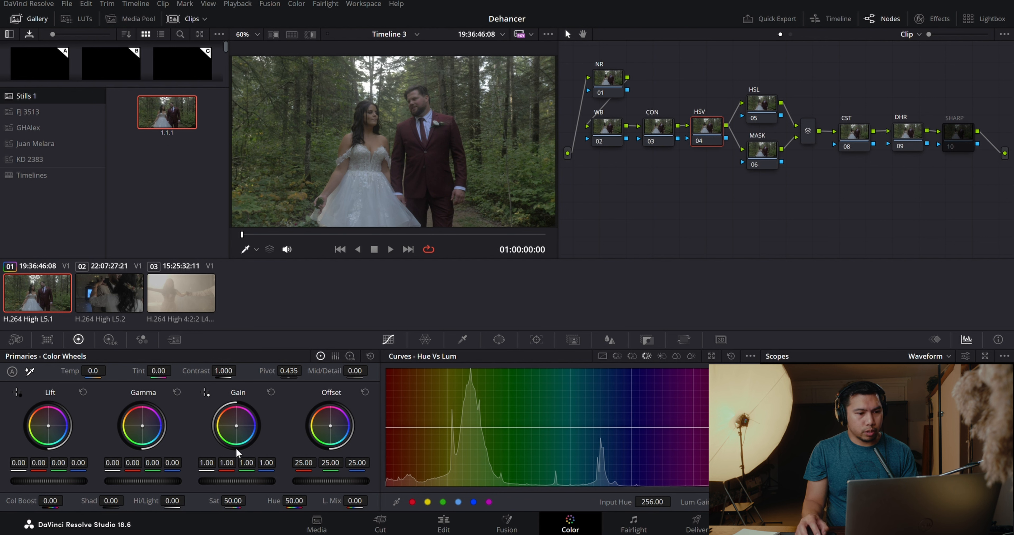
- Add a Color Space Transform effect to the CST node and show its settings
left_click(856, 134)
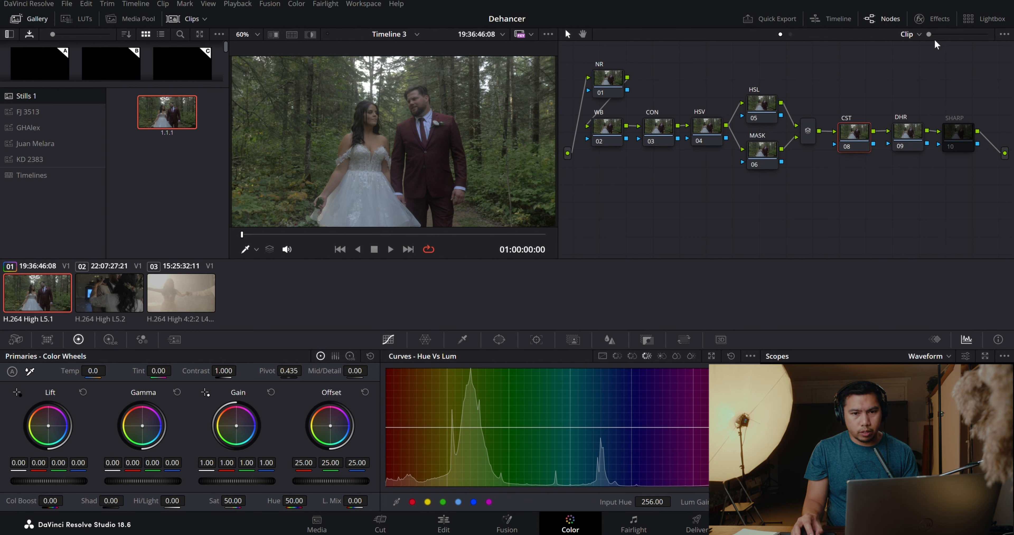
left_click(934, 20)
left_click(860, 33)
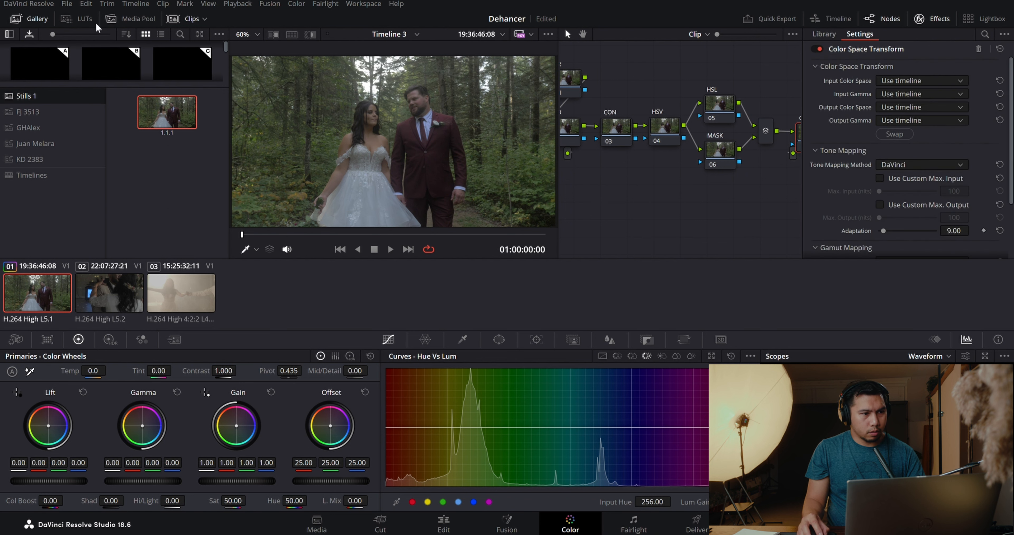
- Hide the stills gallery and the clip thumbnails to enlarge the viewer and node graph
left_click(18, 19)
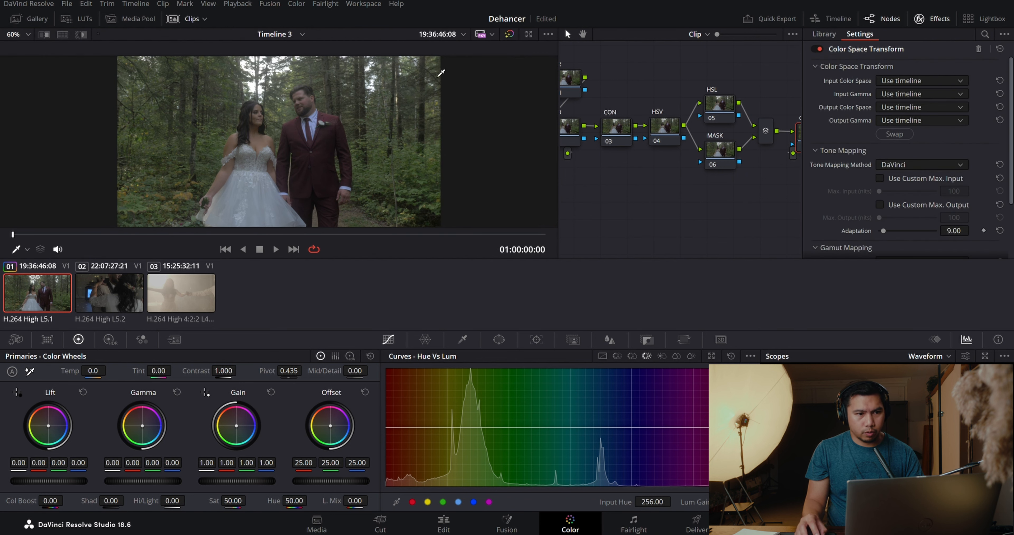
left_click(191, 19)
- Set the transform's input to Panasonic V-Gamut and Panasonic V-Log, its output to DaVinci Wide Gamut and Rec.709, and switch off Forward OOTF
scroll(728, 233, "right", 15)
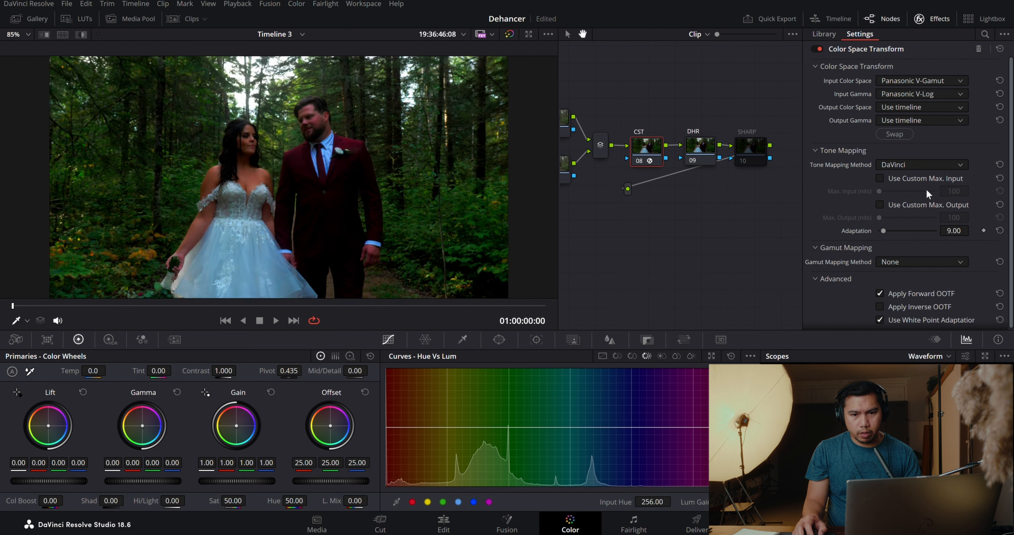
key("ctrl+z")
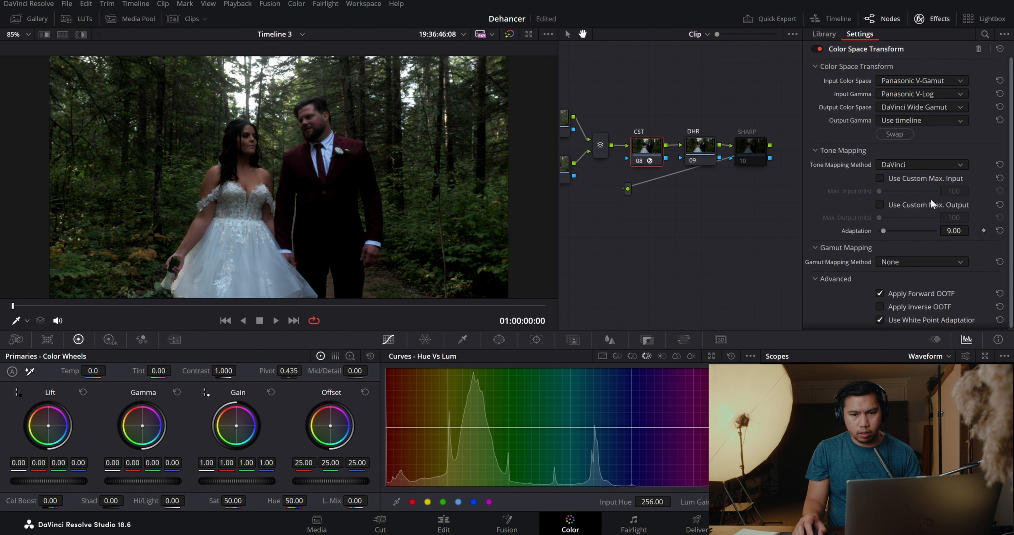
key("ctrl+z")
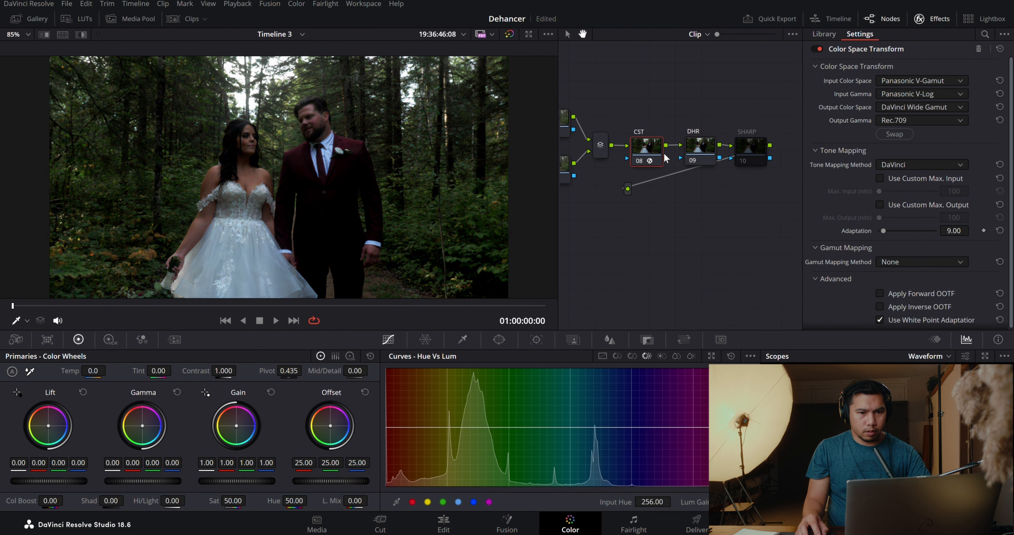
- Apply the Dehancer Pro 7.0.1 effect to the DHR node with DVR WG/Rec709 as its input source
left_click(704, 148)
left_click_drag(877, 121, 770, 174)
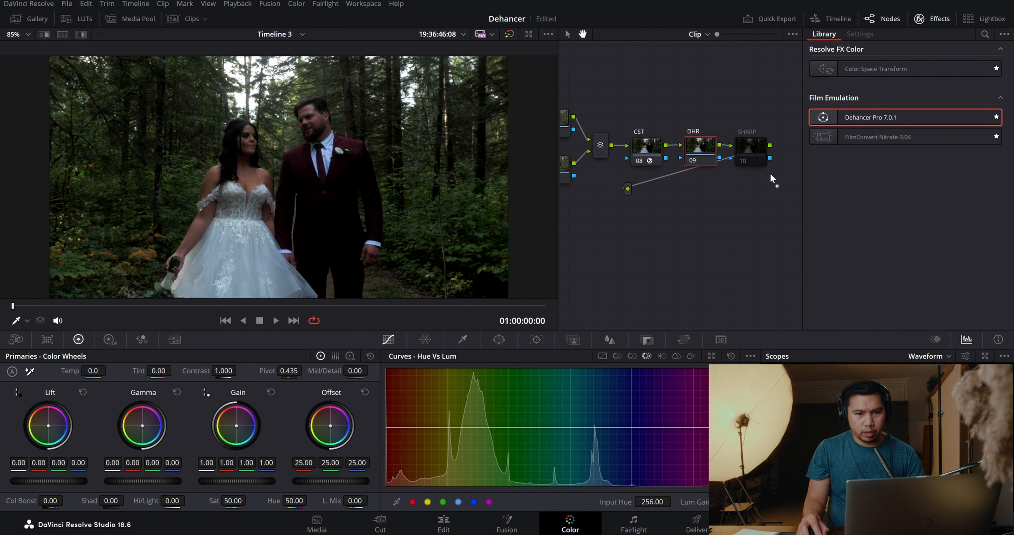
left_click_drag(701, 151, 706, 154)
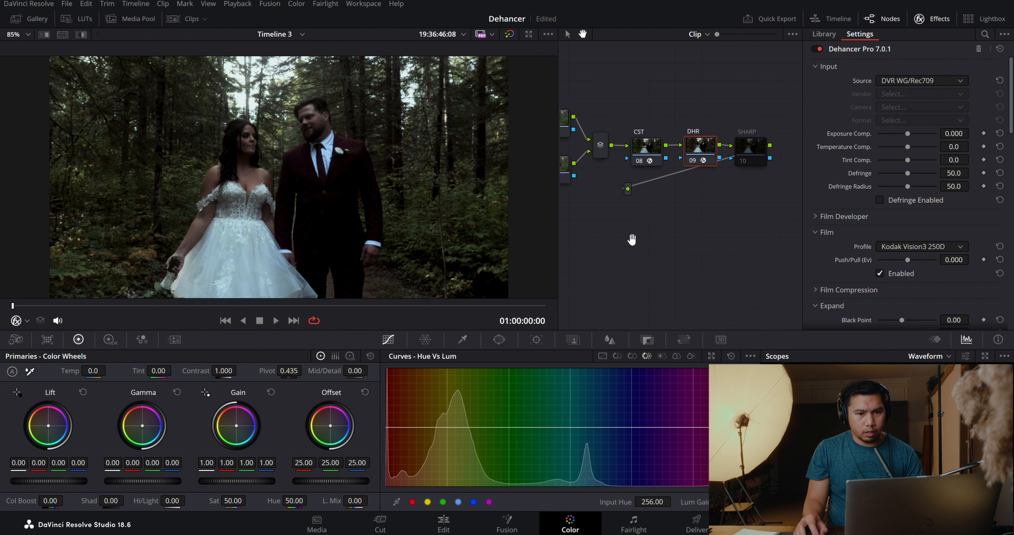
- Set the color space of the HSV node (04) to HSV
left_click_drag(626, 240, 811, 254)
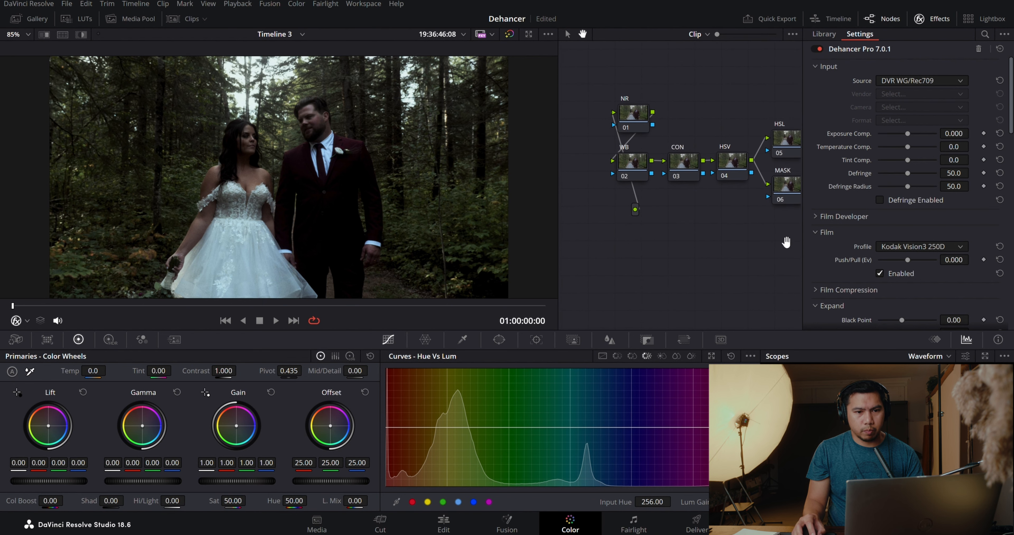
left_click_drag(733, 197, 704, 197)
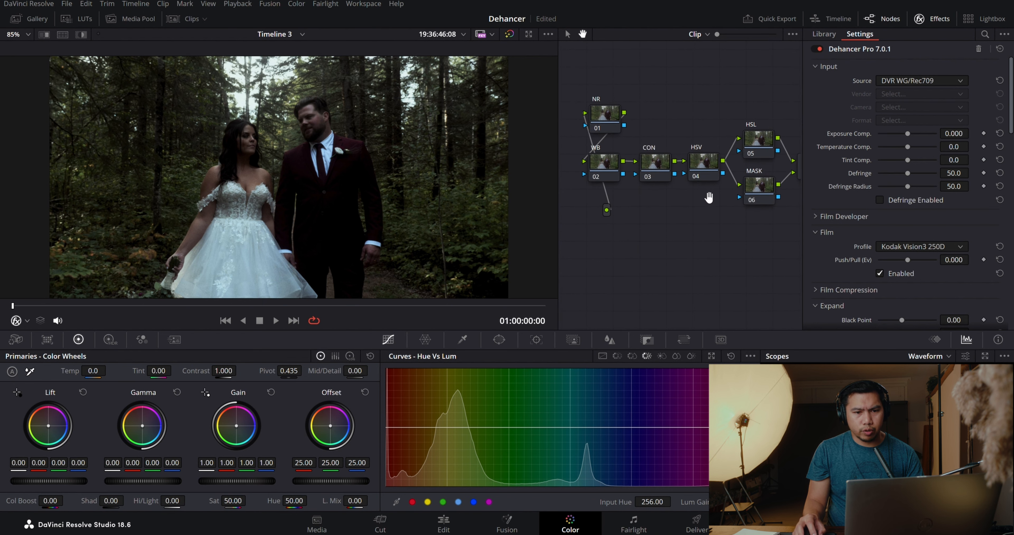
left_click(695, 167)
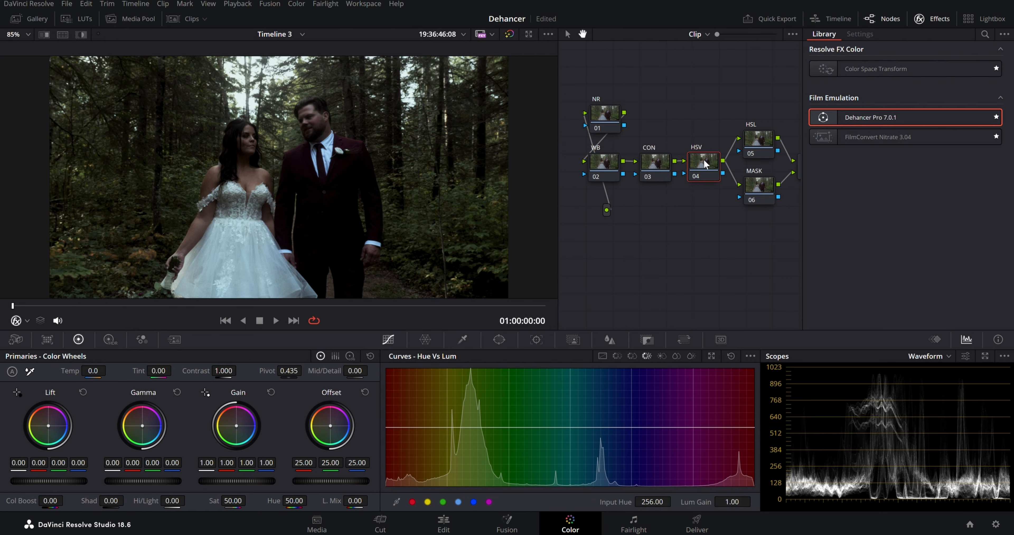
right_click(704, 165)
mouse_move(743, 293)
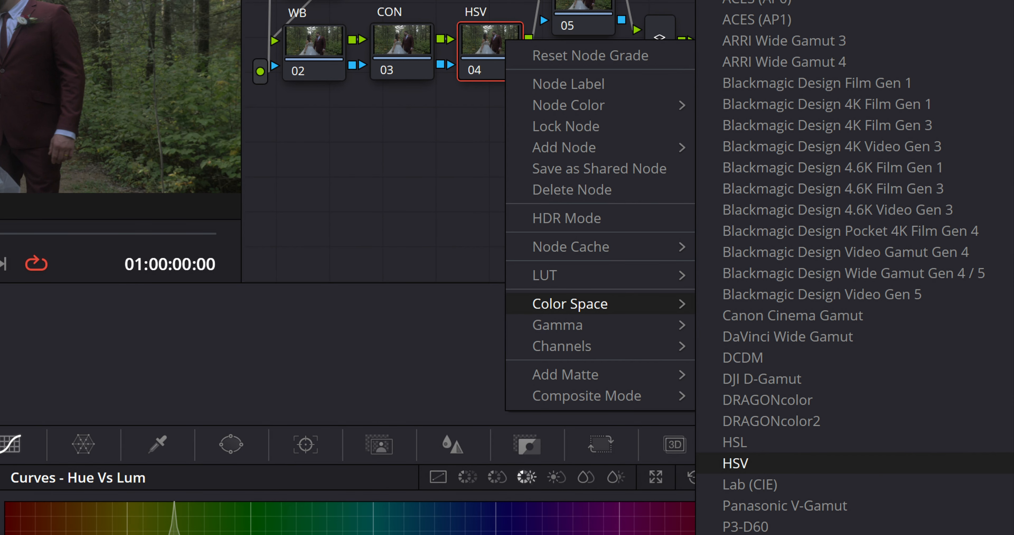
left_click(735, 463)
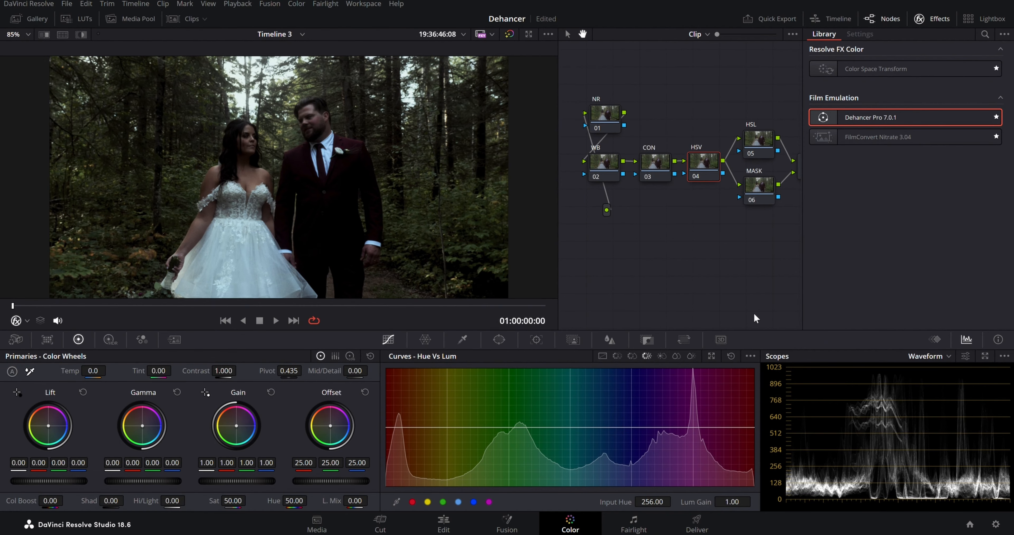
- Disable Channel 1 and Channel 3 on the HSV node, leaving only Channel 2 active
right_click(707, 166)
mouse_move(739, 338)
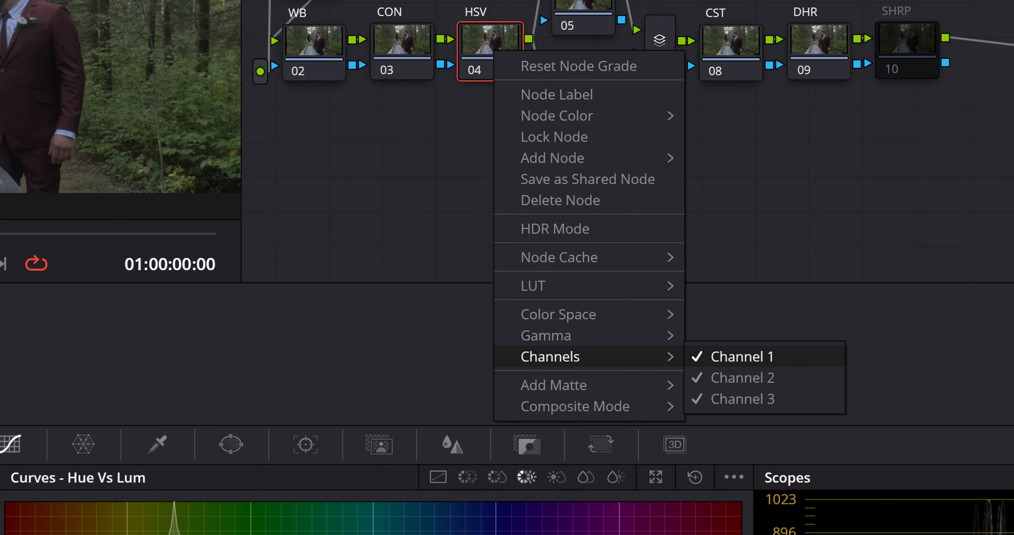
left_click(740, 357)
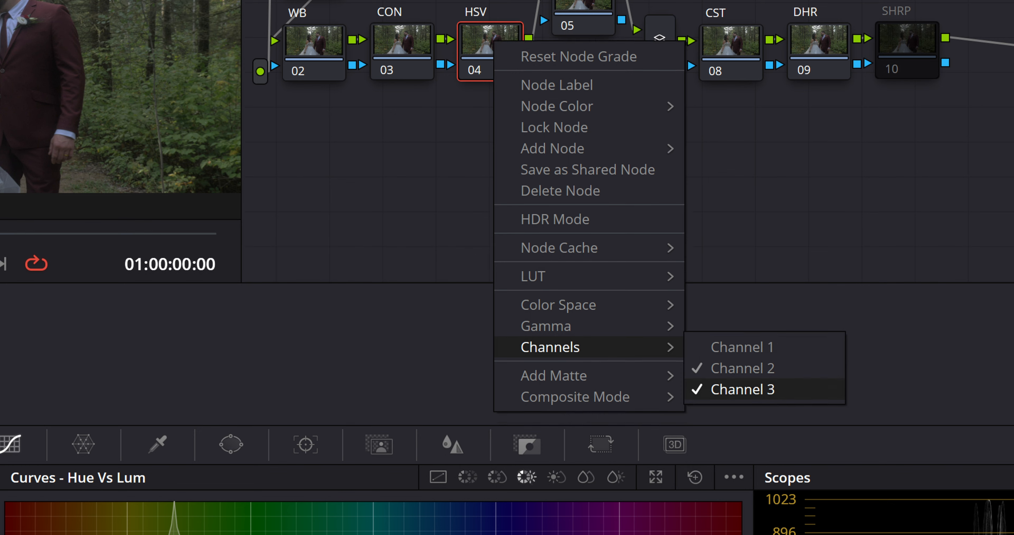
key("Escape")
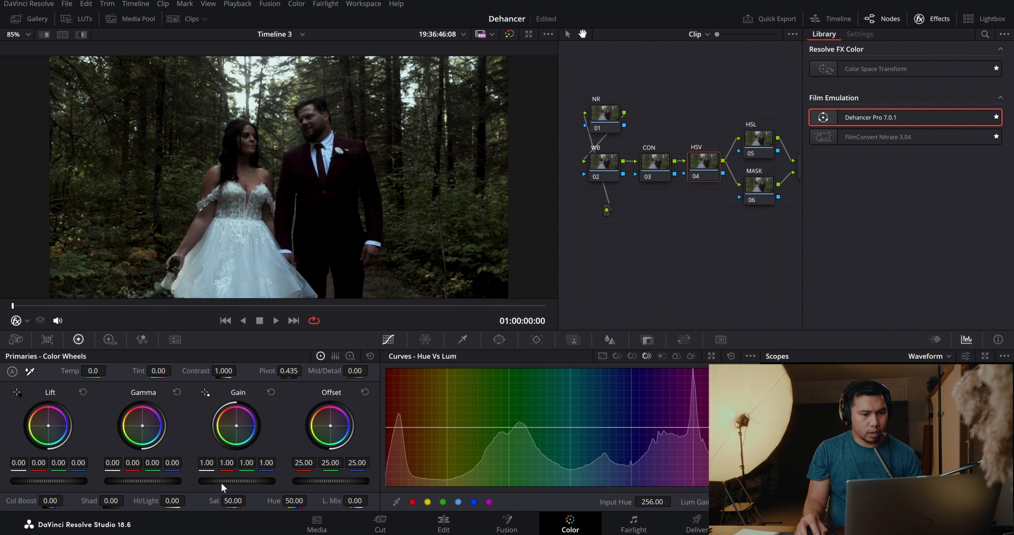
- Try a Gain of 1.47 on the HSV node and reset the Gain wheel
left_click_drag(220, 481, 270, 480)
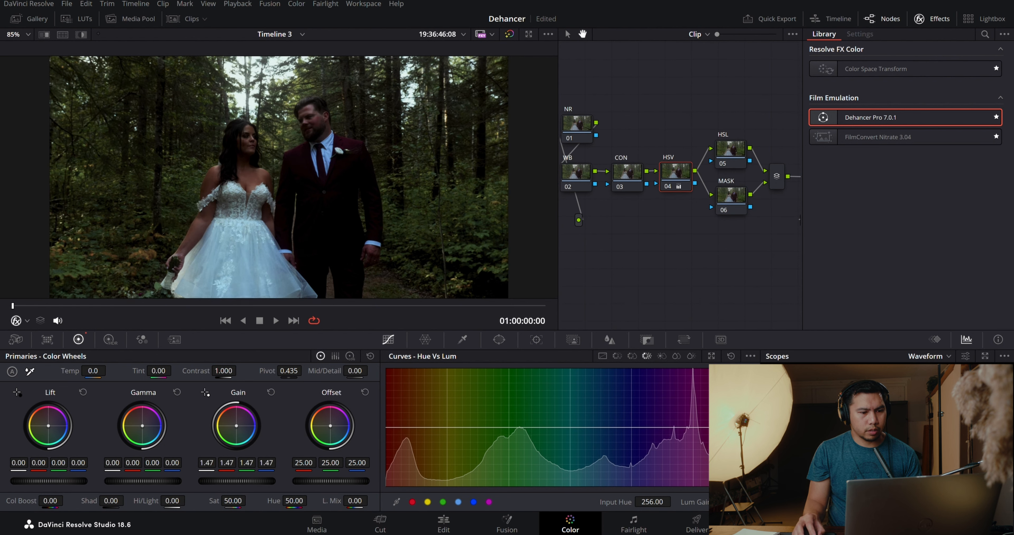
left_click(271, 392)
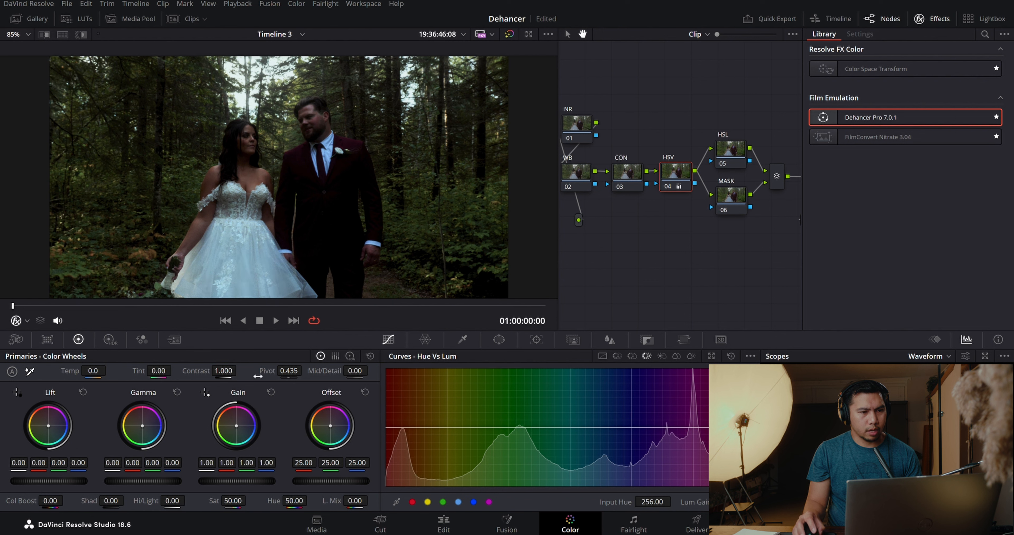
- Select the DHR node to show its Dehancer Pro settings
left_click_drag(723, 269, 598, 287)
left_click(698, 202)
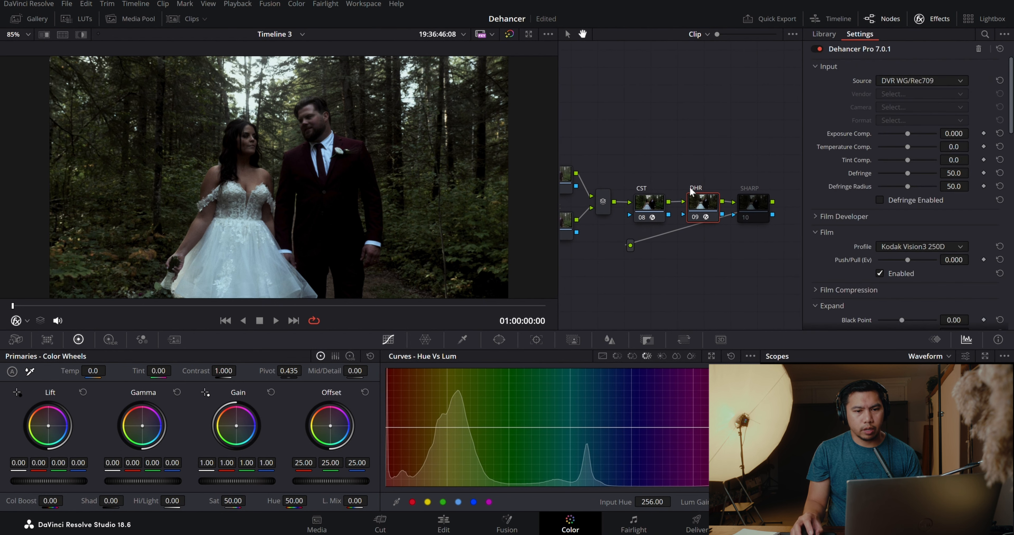
- Try an Exposure Comp. of 1.000 in Dehancer's input settings and reset the value
double_click(961, 134)
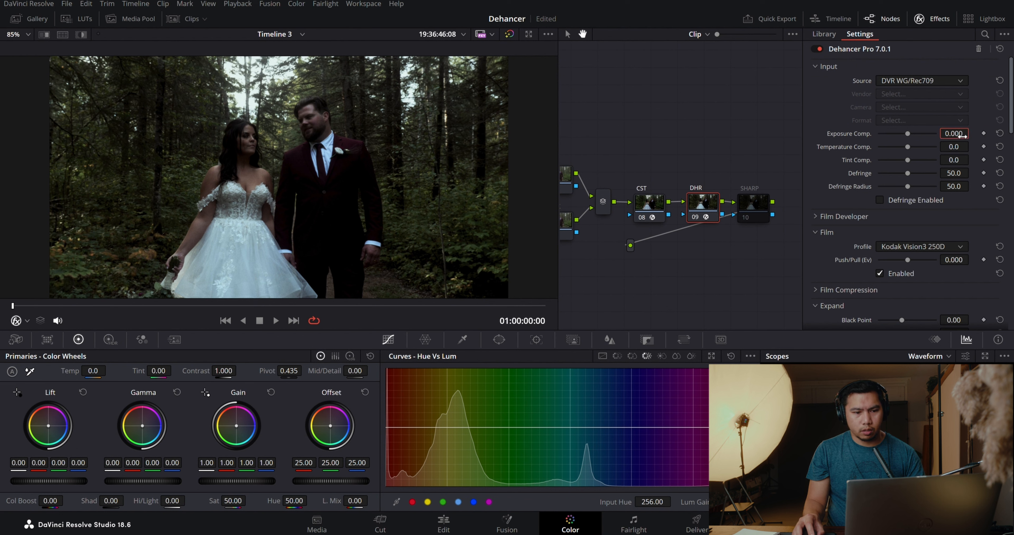
type("1")
key("Return")
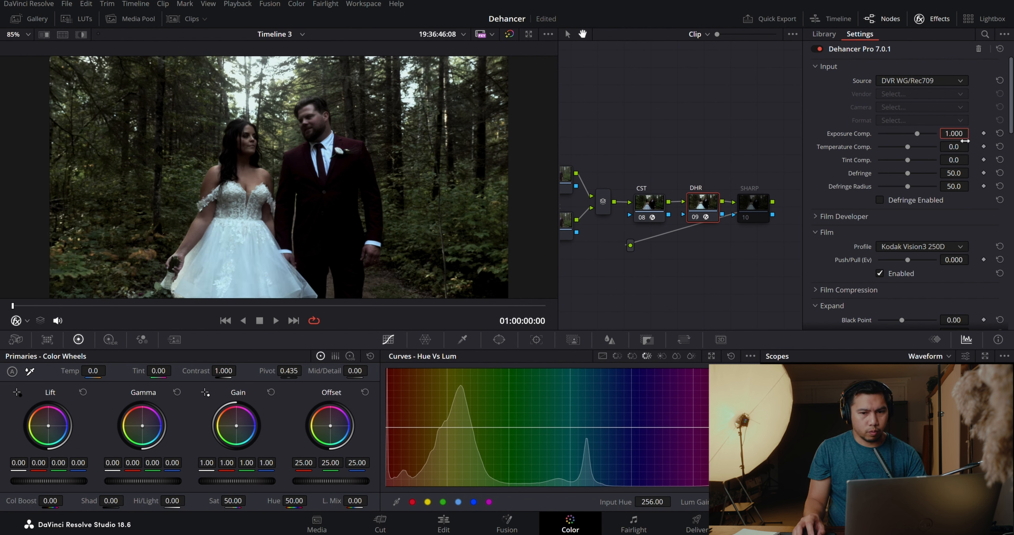
scroll(867, 204, "up", 15)
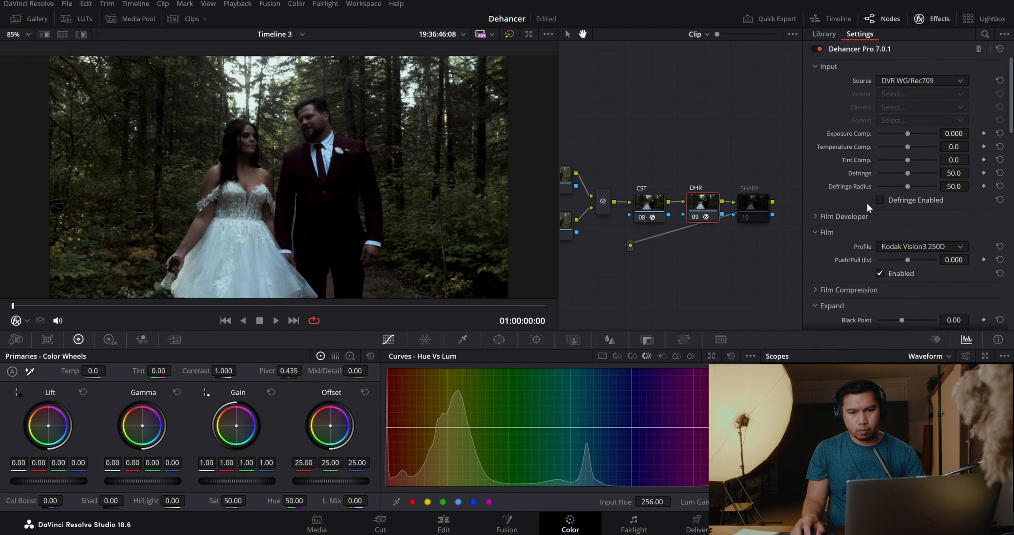
- Collapse Dehancer's Film, Expand, Print and Color Head sections
scroll(867, 204, "down", 15)
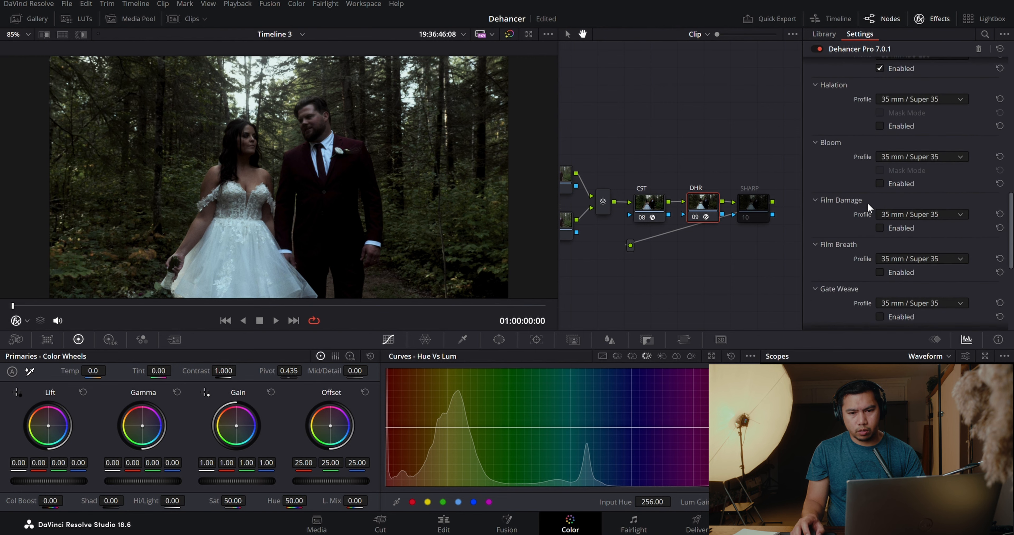
scroll(1010, 220, "up", 6)
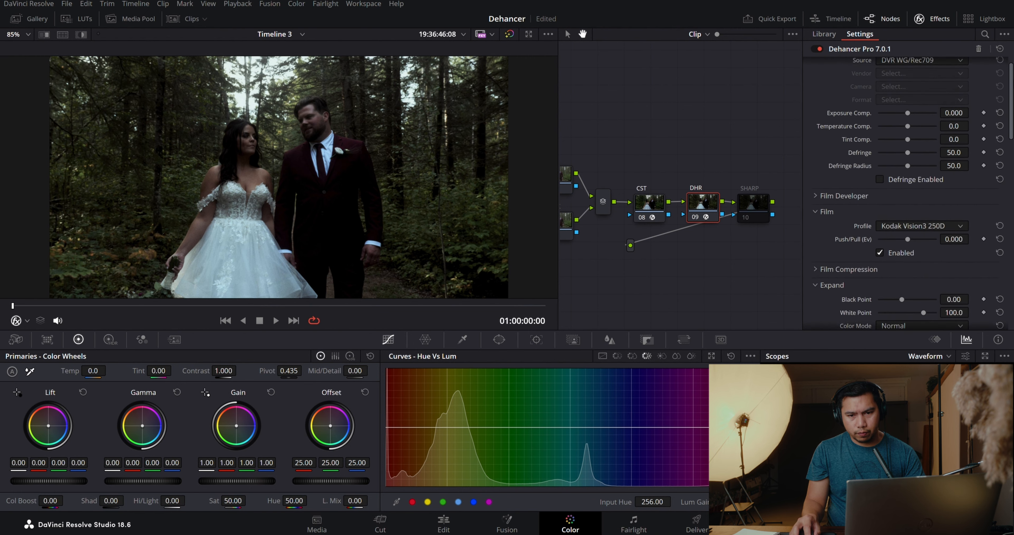
scroll(1005, 163, "down", 10)
scroll(1005, 163, "up", 6)
scroll(1003, 163, "up", 10)
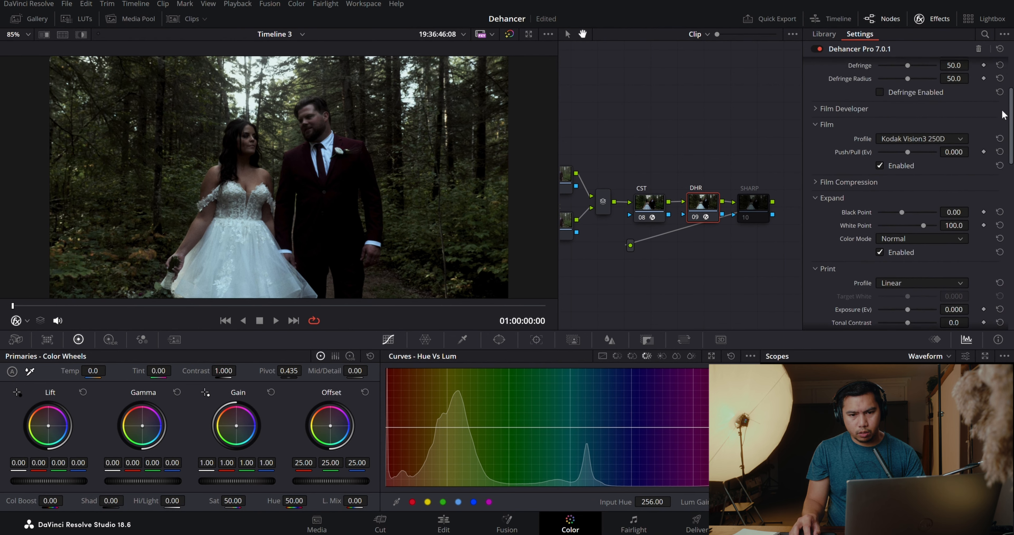
left_click(830, 232)
left_click(826, 264)
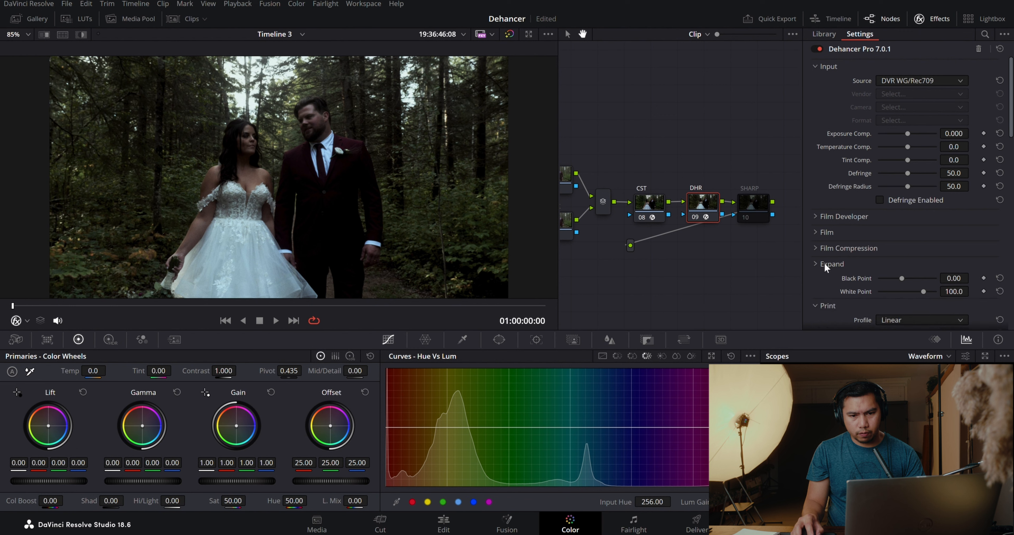
scroll(824, 260, "down", 1)
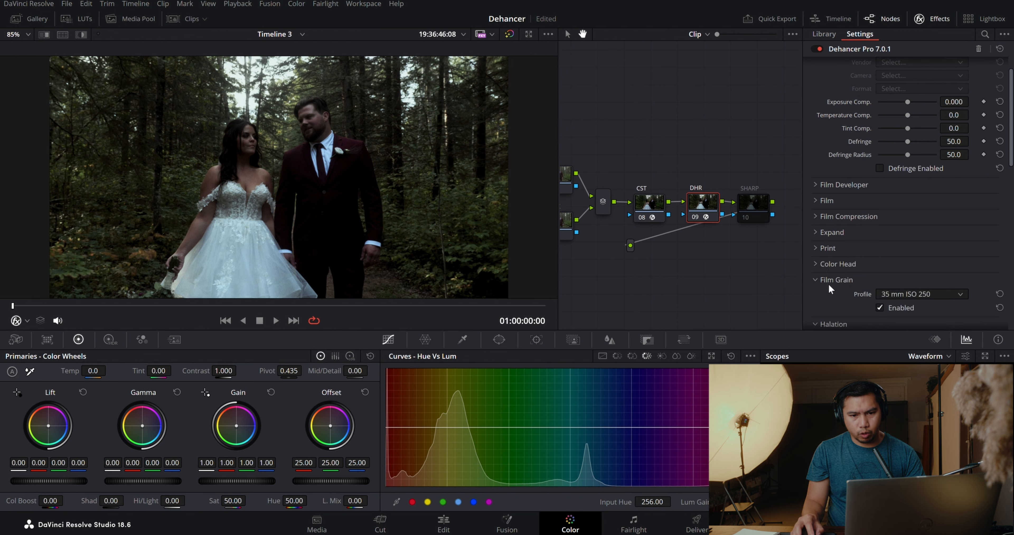
- Disable the Film Grain effect in Dehancer
left_click_drag(1009, 161, 1010, 194)
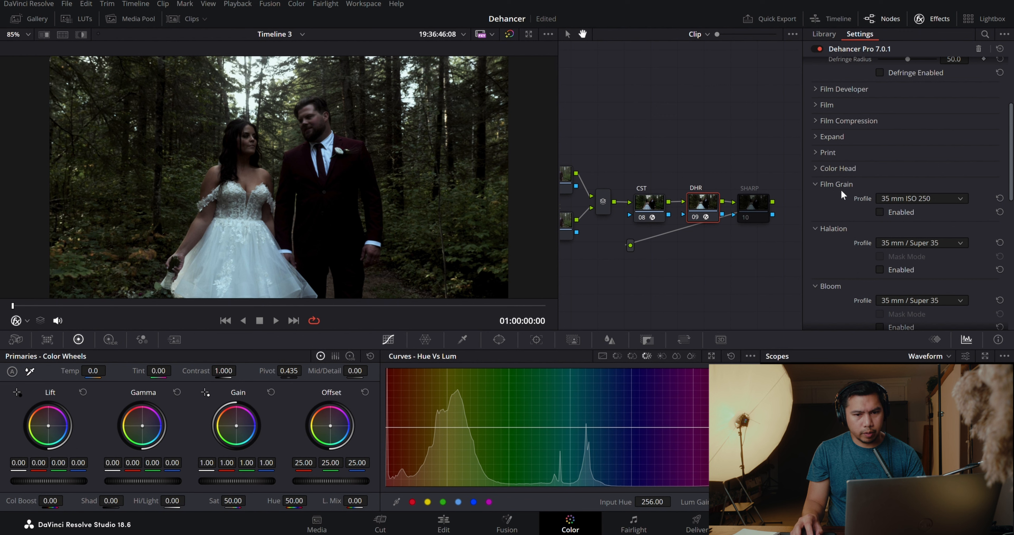
scroll(877, 199, "down", 1)
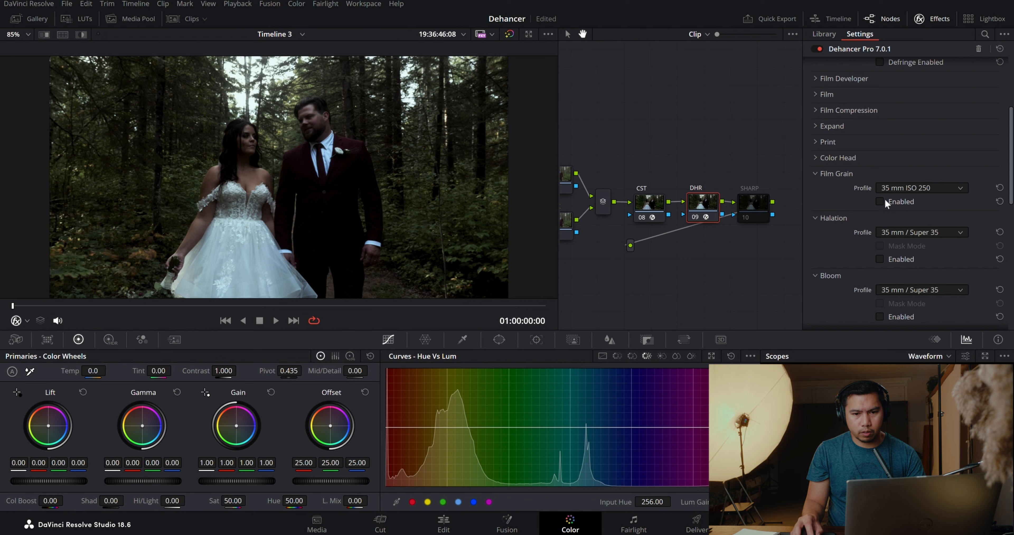
- Collapse the Film Grain, Halation, Bloom, Film Damage, Film Breath, Gate Weave and Vignette sections
left_click(819, 172)
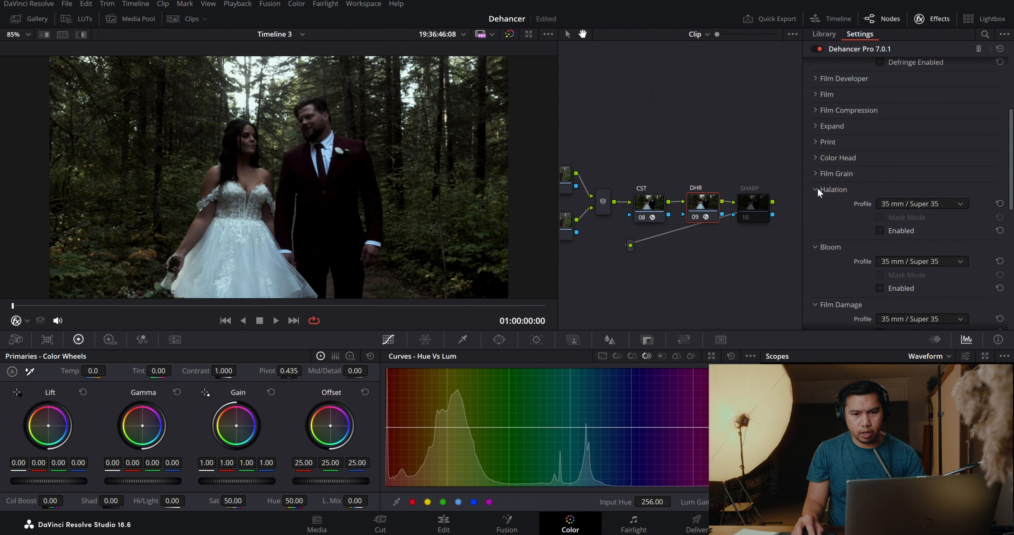
left_click(819, 190)
left_click(828, 206)
left_click(831, 219)
left_click(834, 237)
left_click(835, 252)
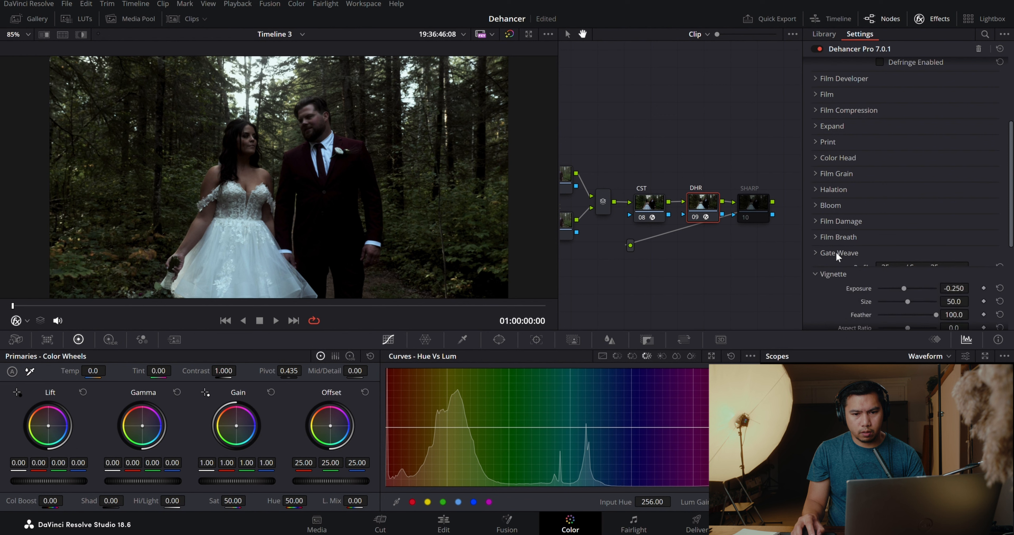
left_click(838, 268)
scroll(849, 258, "down", 2)
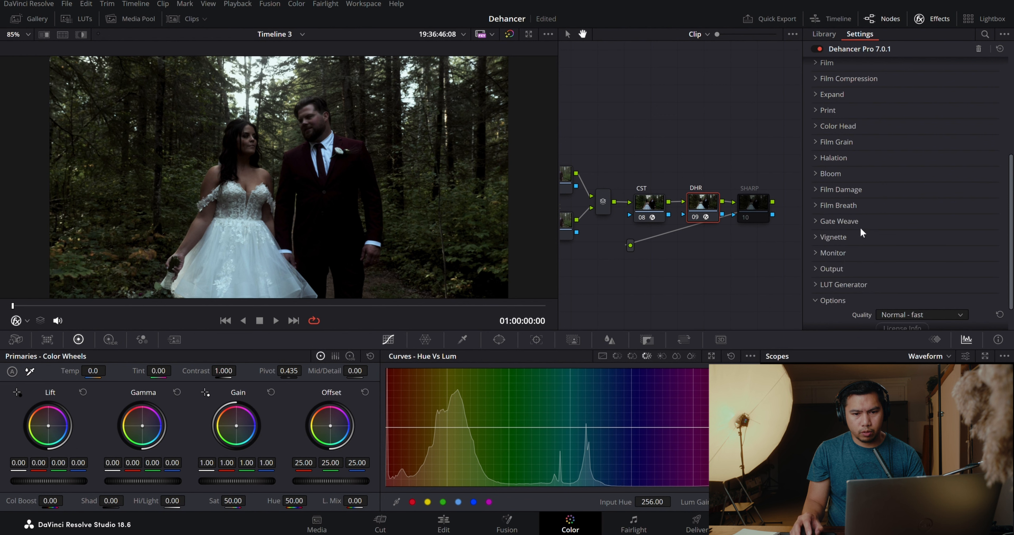
- Enable Clipping Indication in Dehancer's Monitor section and enlarge the viewer to inspect the clipped areas
left_click(815, 253)
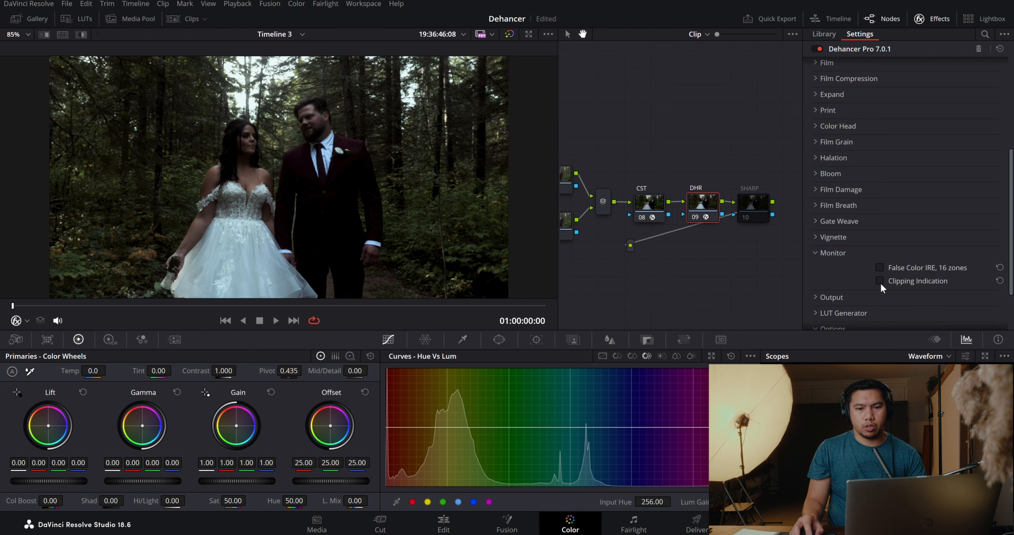
left_click(879, 281)
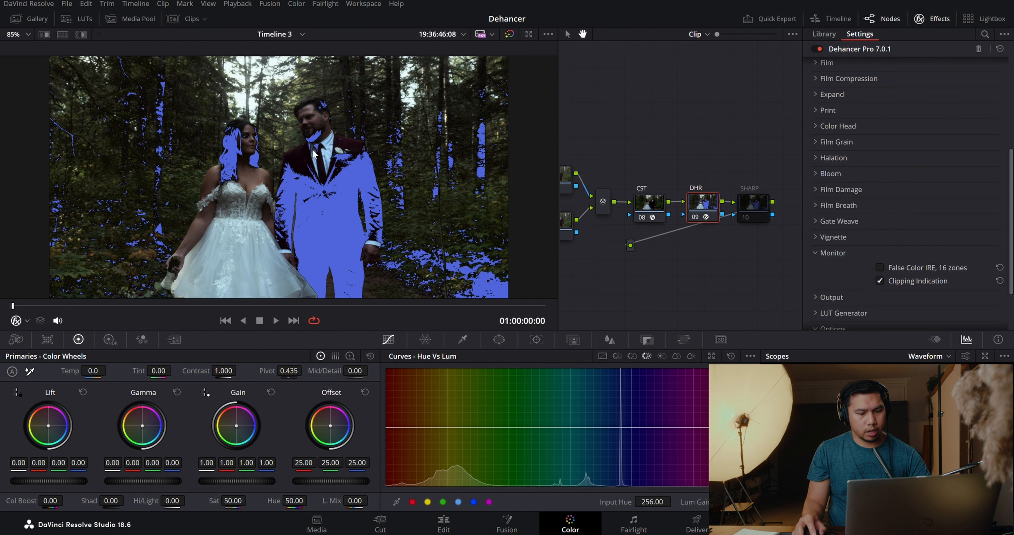
key("alt+f")
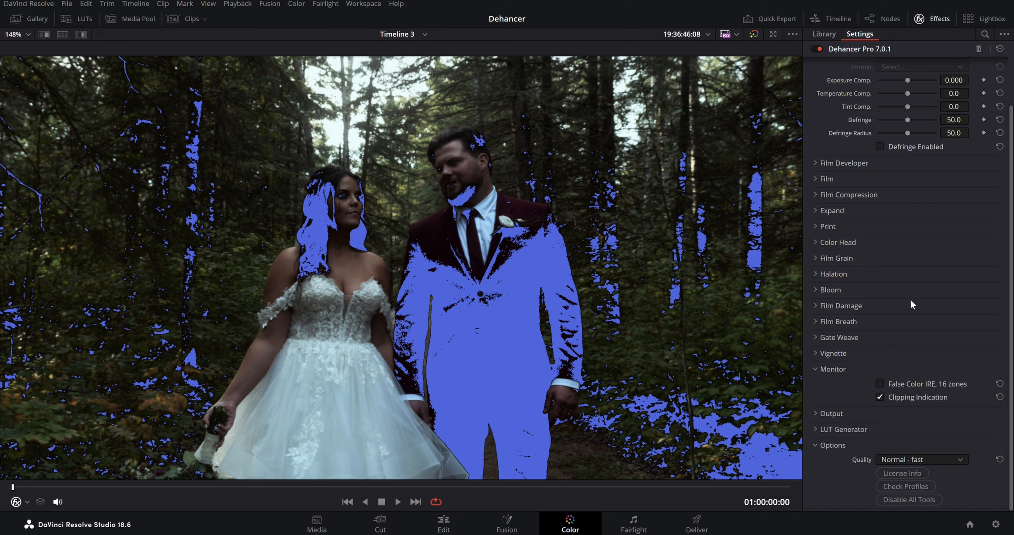
- Try an Exposure Comp. of 3.000 in Dehancer's Input section against the clipping overlay, and reset it
scroll(884, 338, "up", 3)
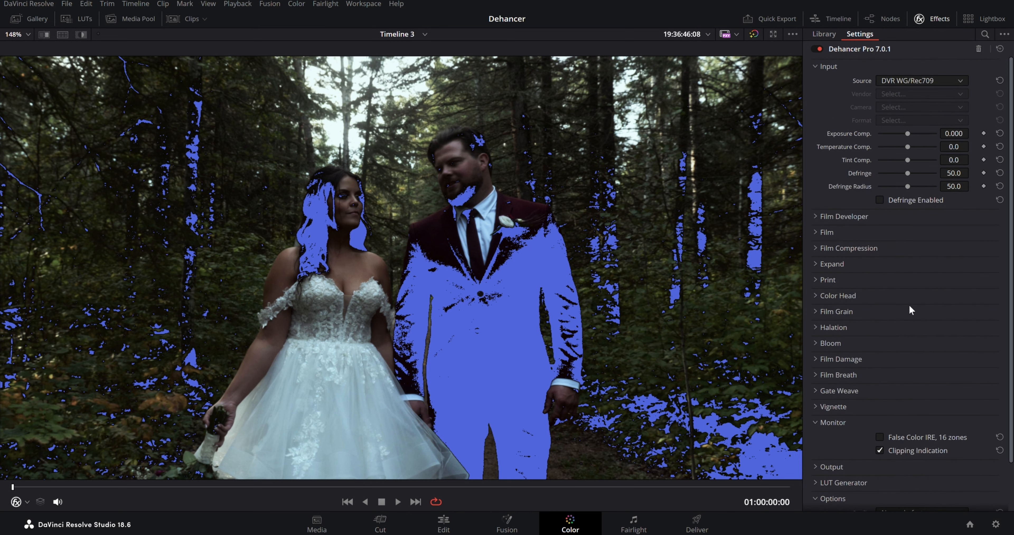
left_click_drag(908, 134, 944, 135)
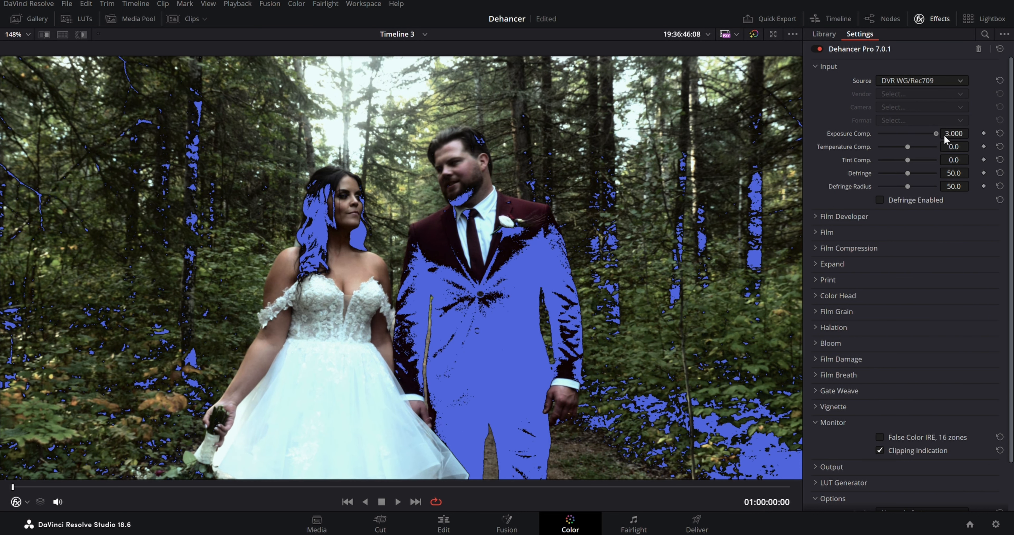
left_click(999, 134)
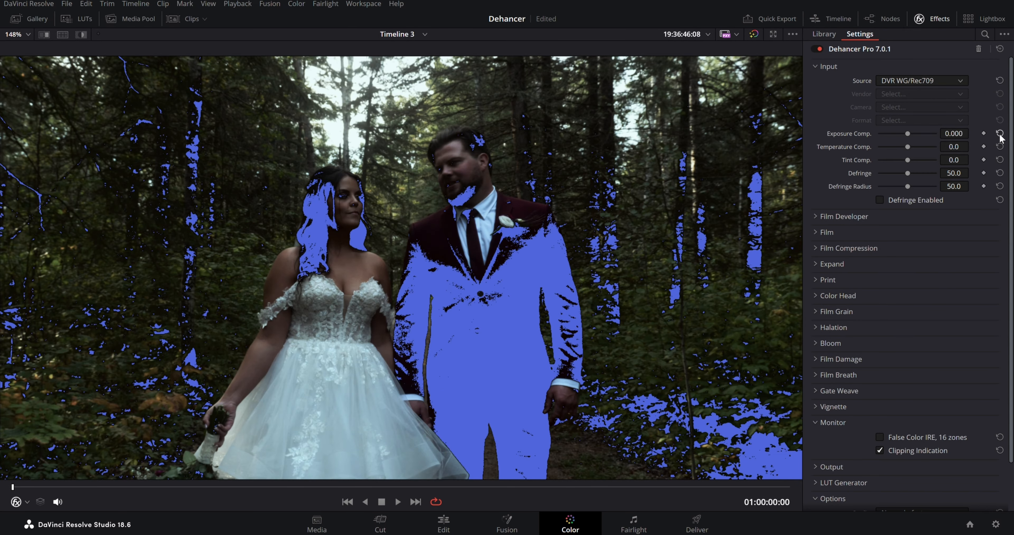
- Compare the shot with all grades bypassed and restore the standard viewer layout with the node graph
key("shift+d")
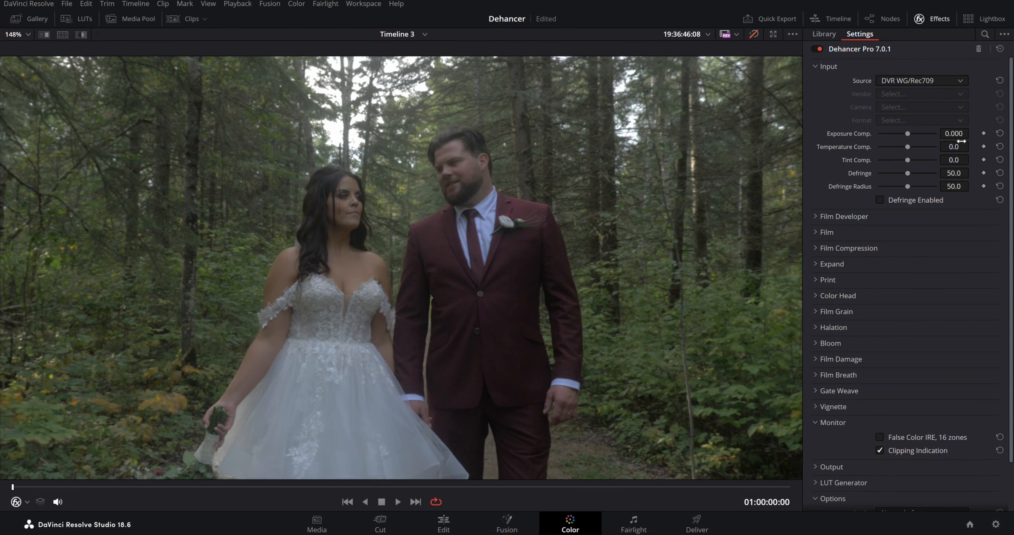
key("alt+f")
key("shift+d")
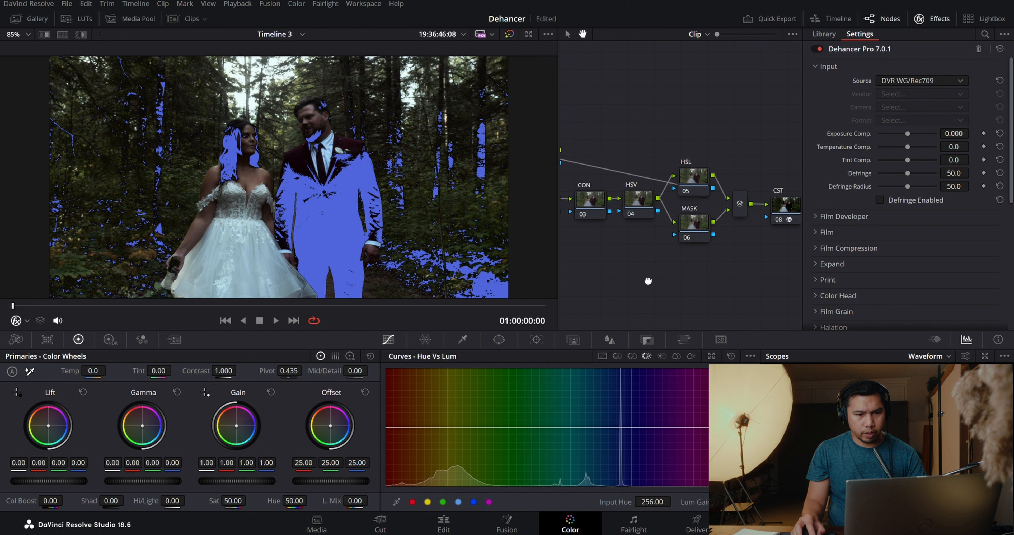
- On the CON node, set the HDR wheels' exposure to 0.10 for Global, 0.80 for Shadow and -0.20 for Light
left_click_drag(647, 281, 712, 286)
left_click(658, 213)
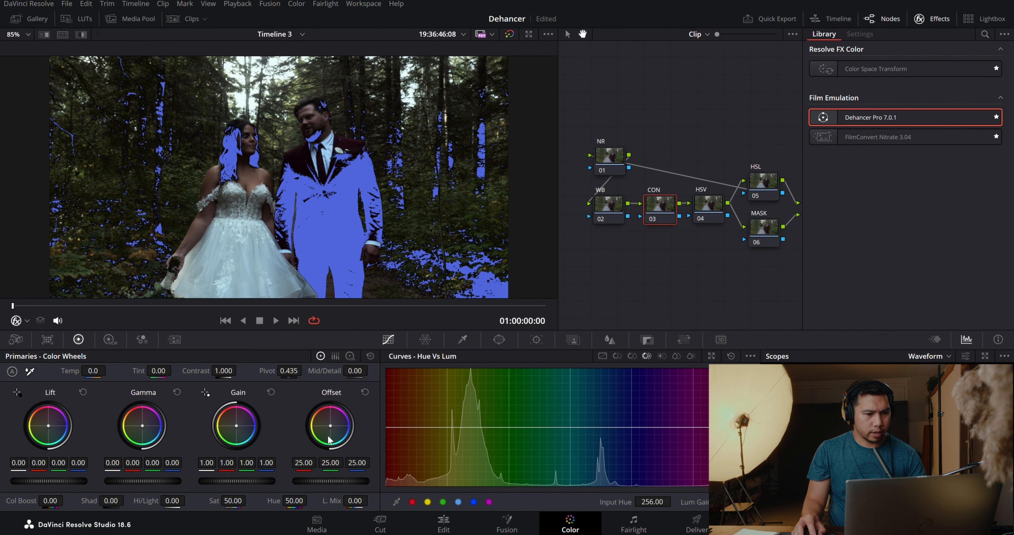
left_click(110, 339)
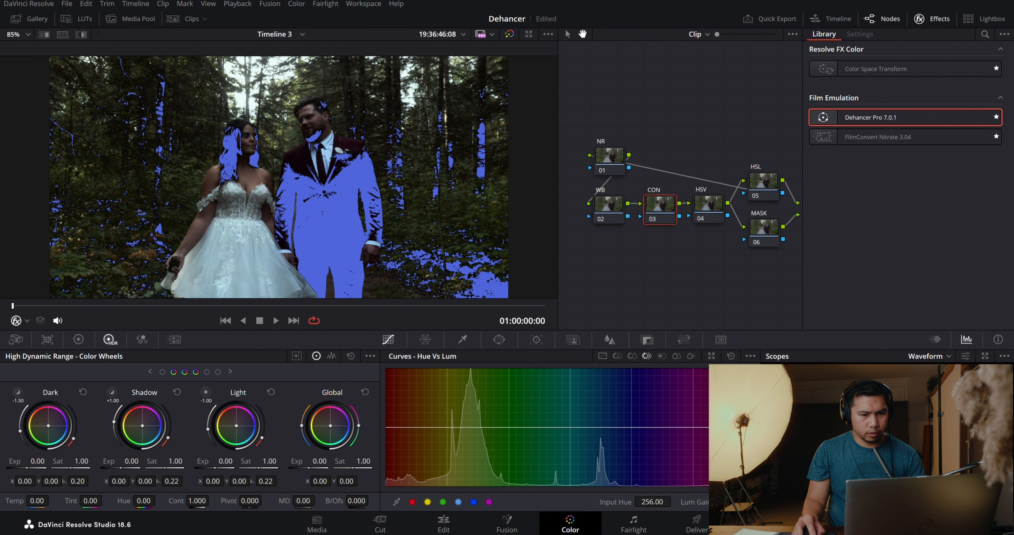
left_click_drag(319, 461, 328, 461)
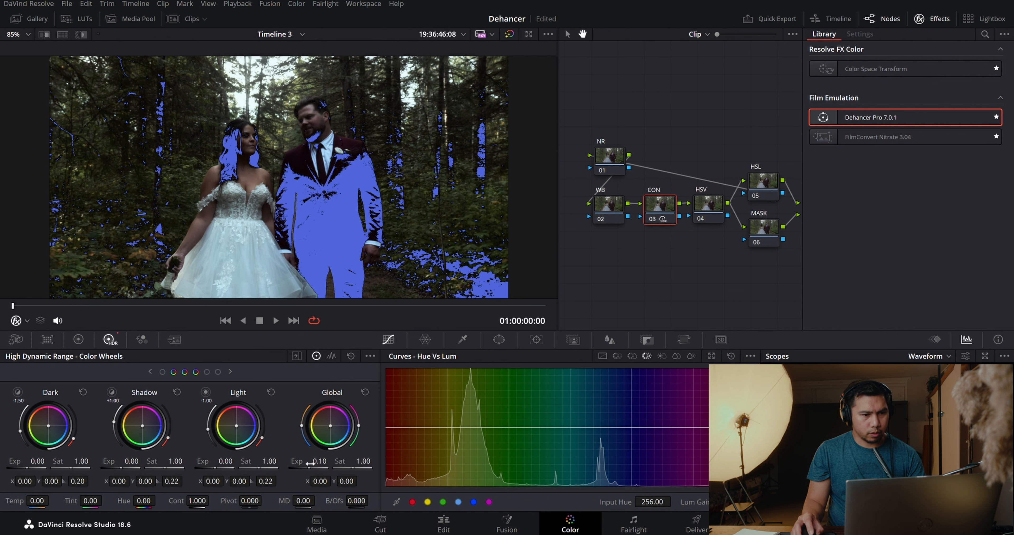
left_click_drag(131, 461, 200, 461)
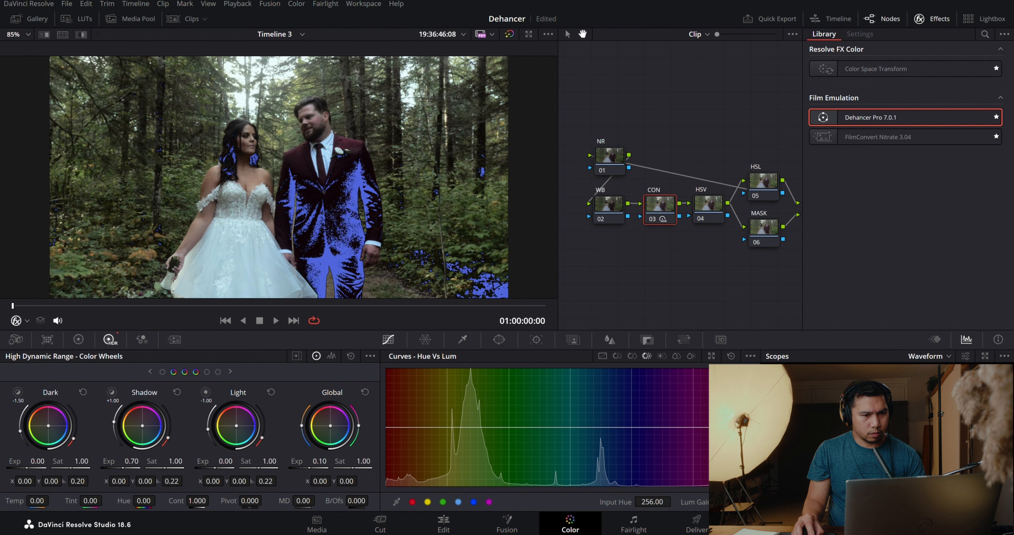
left_click_drag(206, 461, 213, 463)
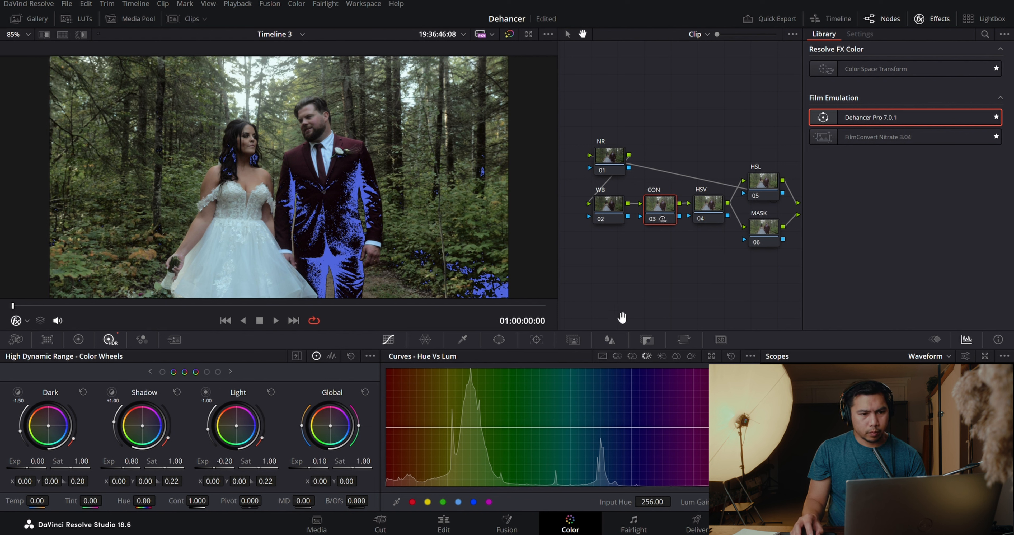
- Try raising the primary Offset to 76.45 on the CON node, and reset it
left_click(78, 339)
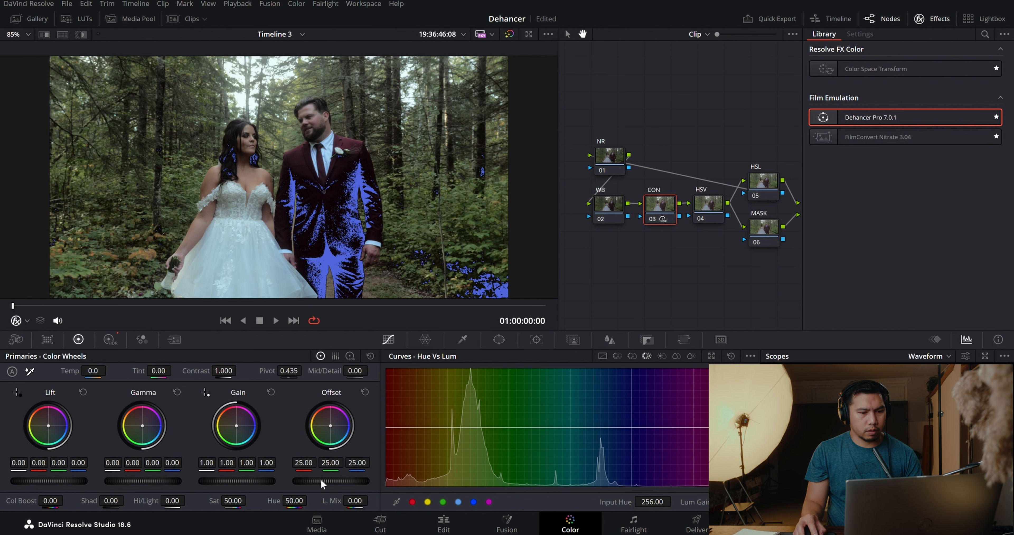
left_click_drag(316, 479, 389, 479)
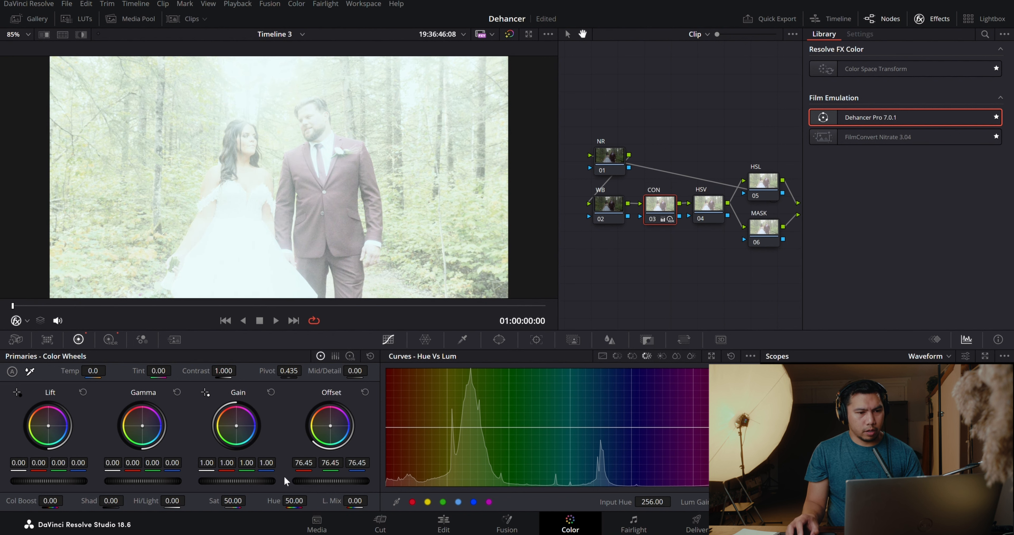
left_click(369, 393)
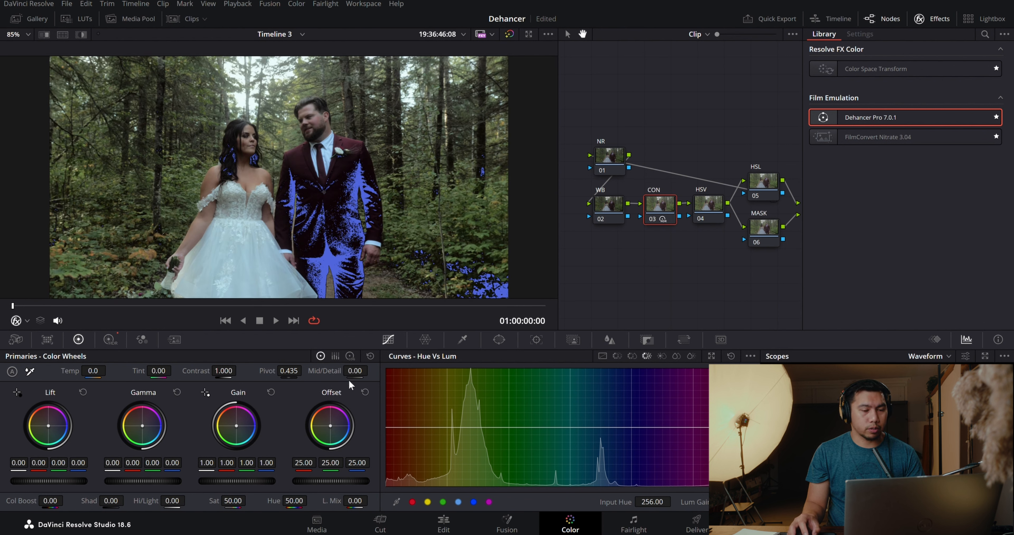
left_click_drag(341, 480, 358, 480)
left_click(365, 392)
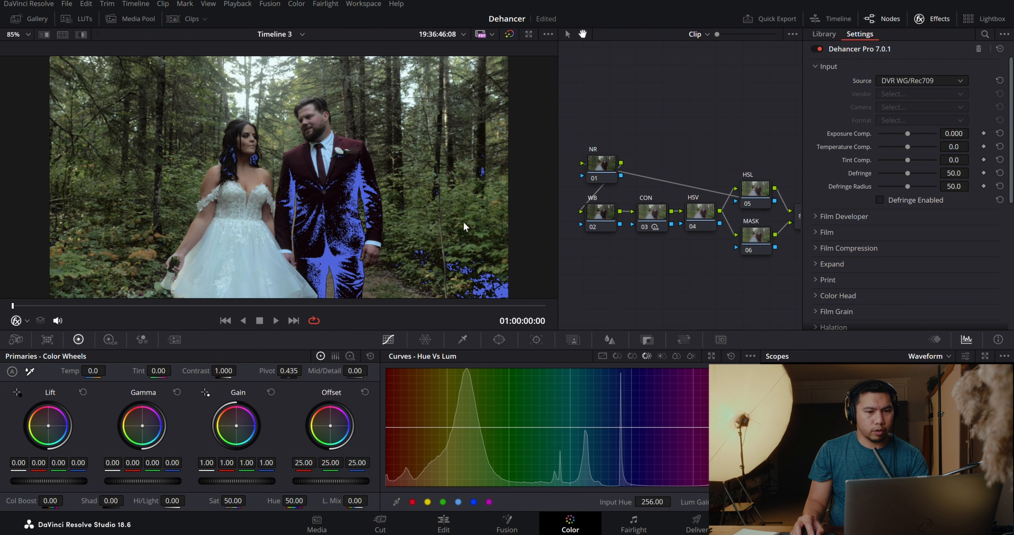
- Raise the Gain to 1.25 on the HSV node and compare the result with all grades bypassed
left_click(695, 220)
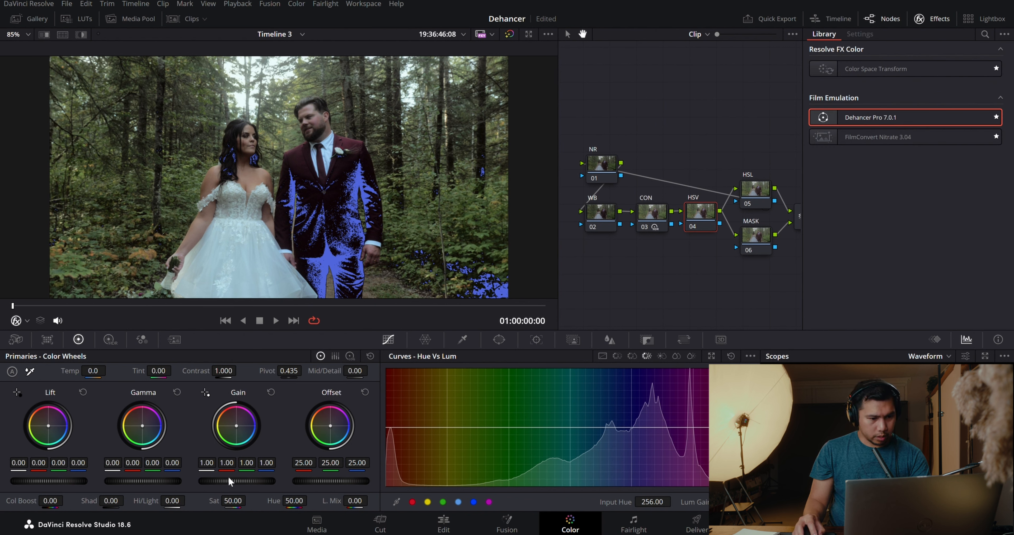
left_click_drag(236, 480, 256, 481)
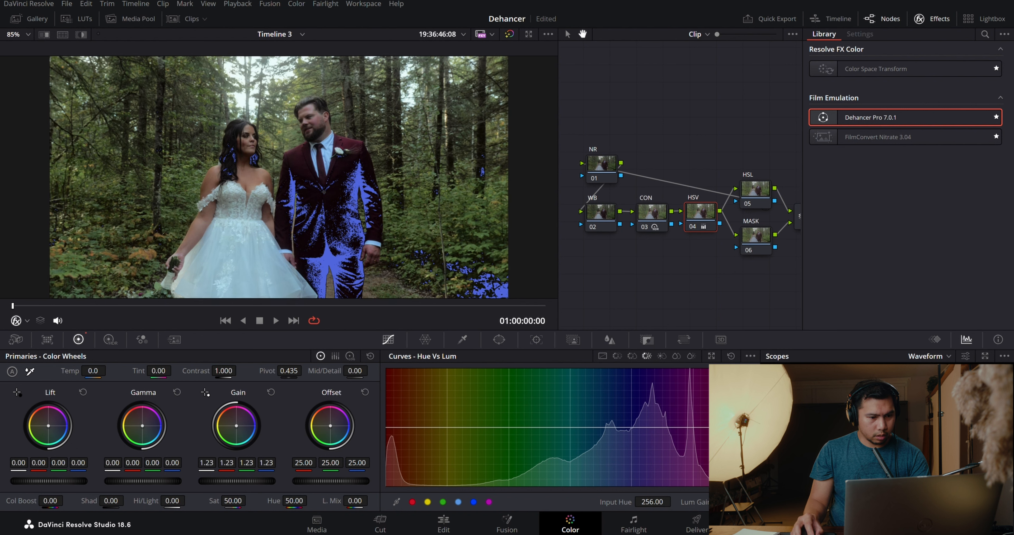
left_click_drag(236, 480, 251, 476)
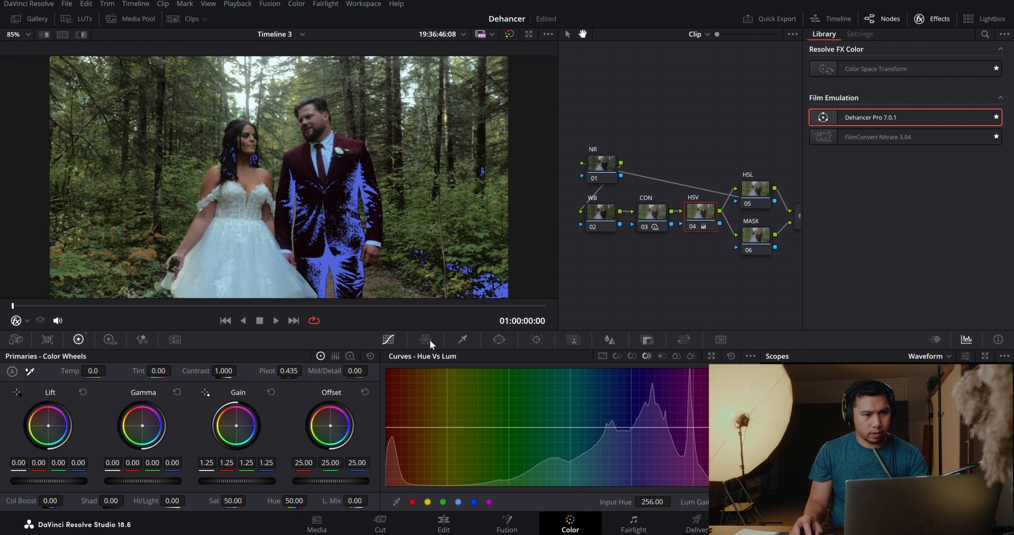
key("shift+d")
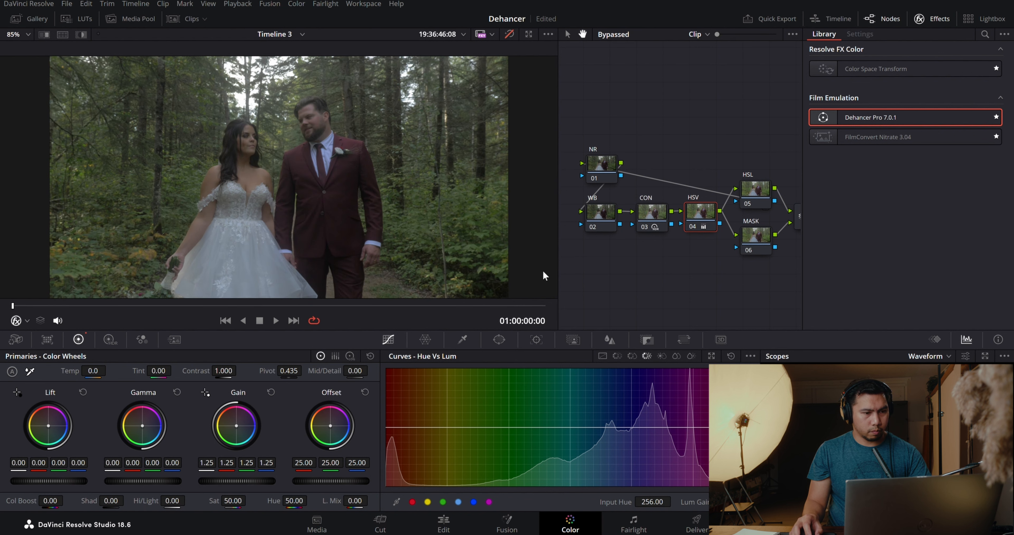
key("shift+d")
- Turn off Clipping Indication in the DHR node's Dehancer settings and collapse the Monitor section
left_click_drag(730, 291, 565, 276)
left_click(686, 216)
scroll(898, 244, "down", 10)
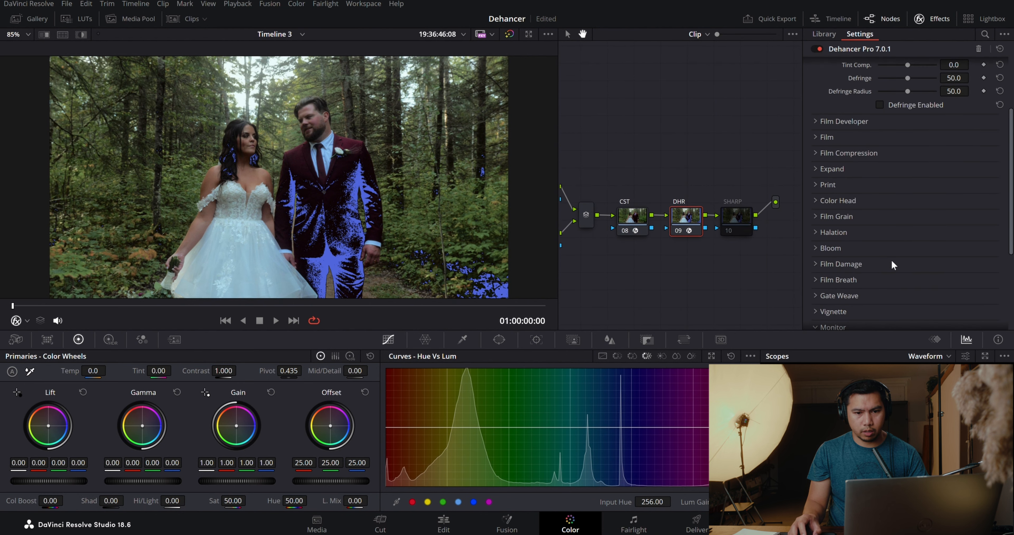
scroll(883, 259, "down", 1)
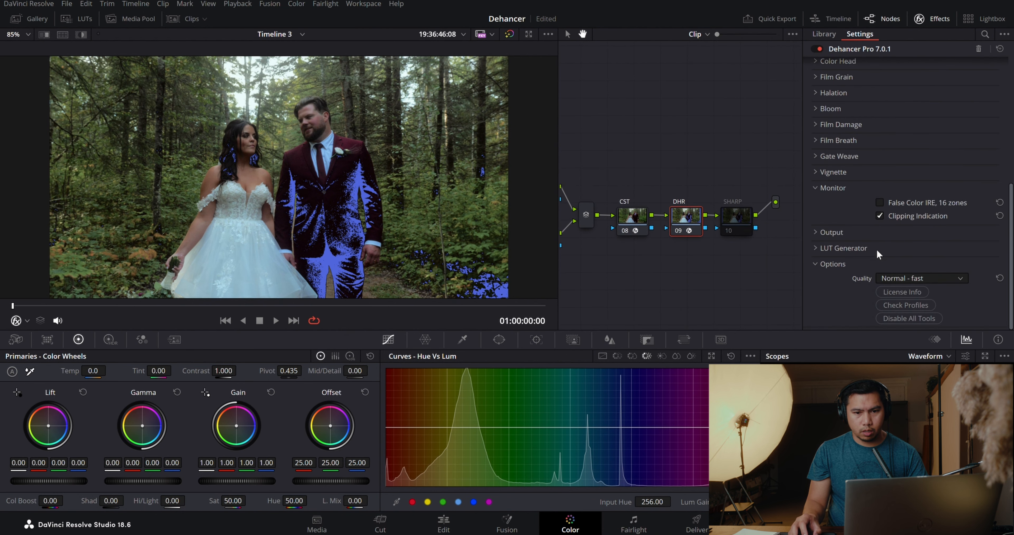
left_click(879, 214)
left_click(817, 187)
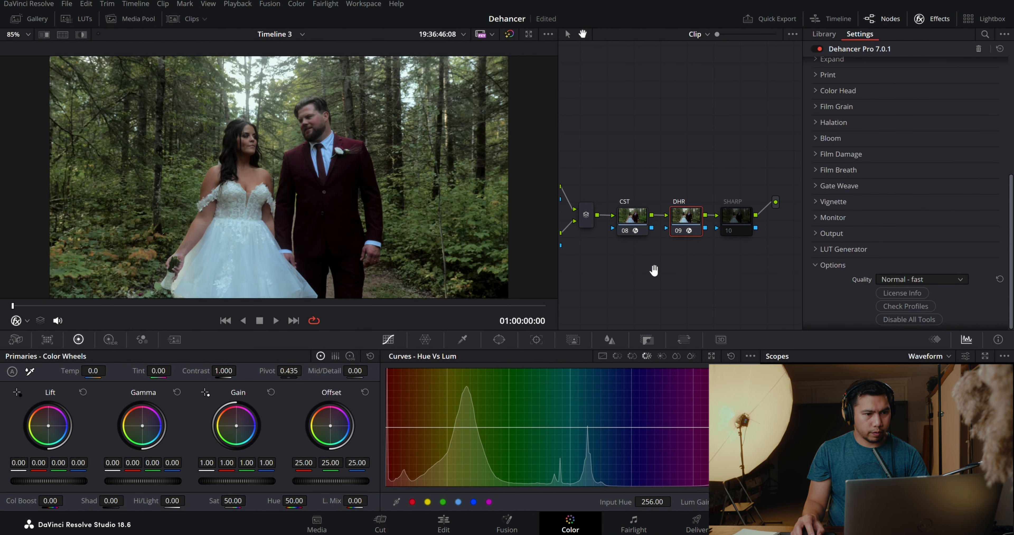
- Review Dehancer's Film Developer settings, expand the Film section in its place and save the project
scroll(896, 264, "up", 10)
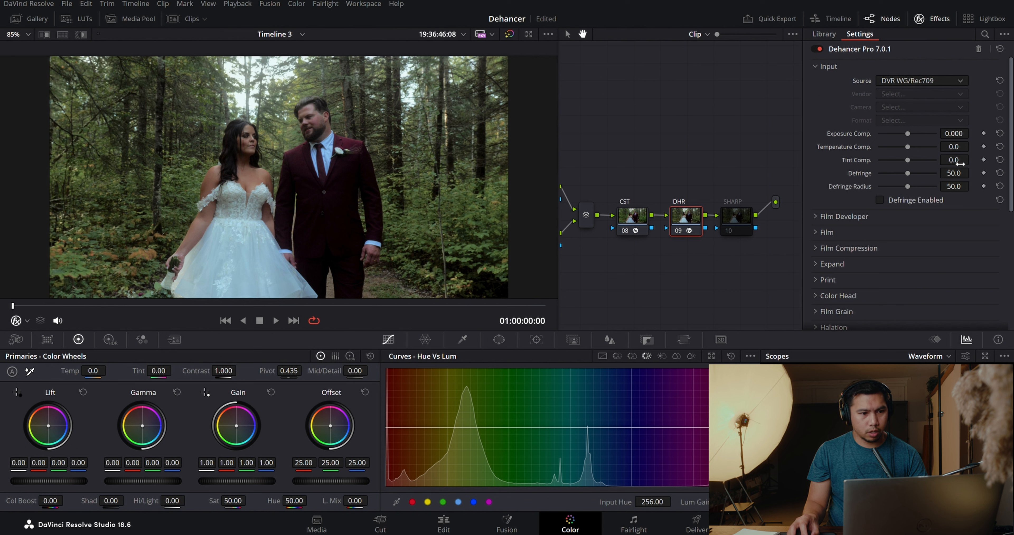
left_click(821, 216)
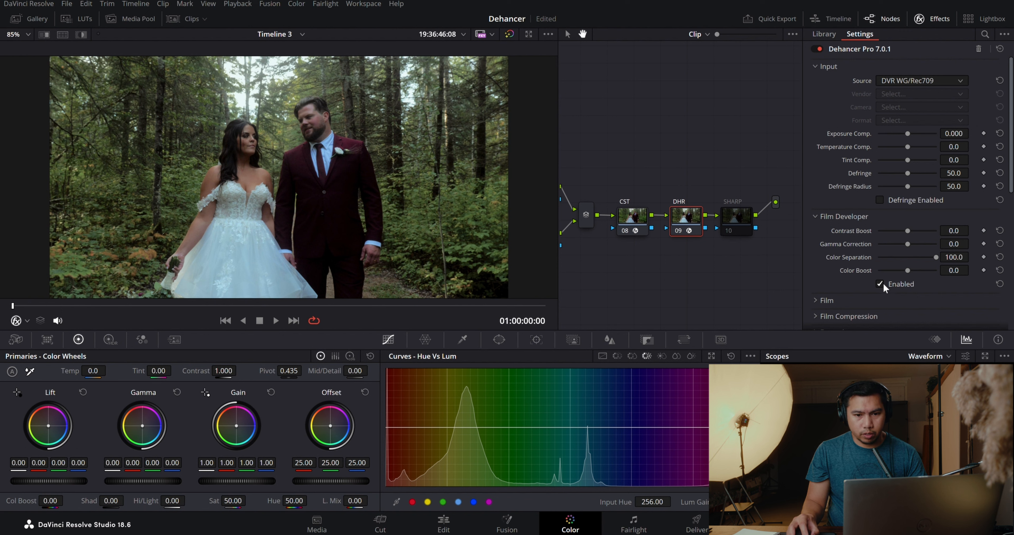
left_click(823, 216)
left_click(825, 232)
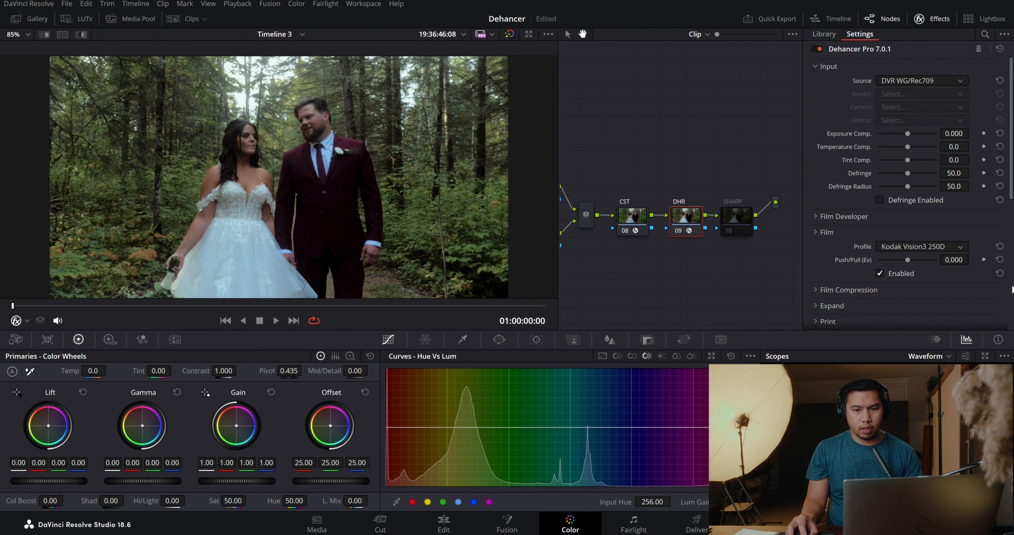
key("ctrl+s")
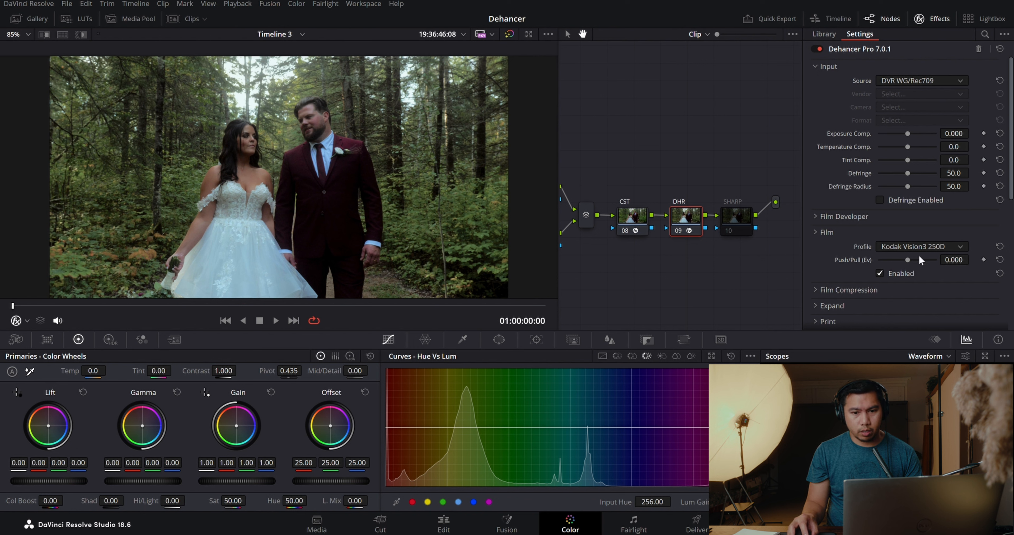
- Try the film Push/Pull at 2.000 and -2.000 EV with the Kodak Vision3 250D profile, and reset it
left_click(909, 260)
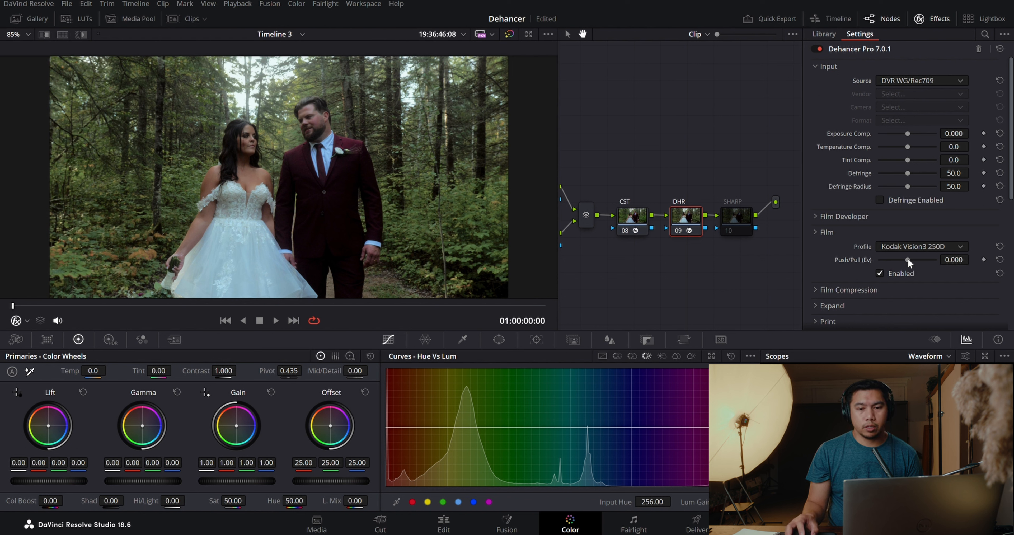
left_click_drag(907, 259, 936, 259)
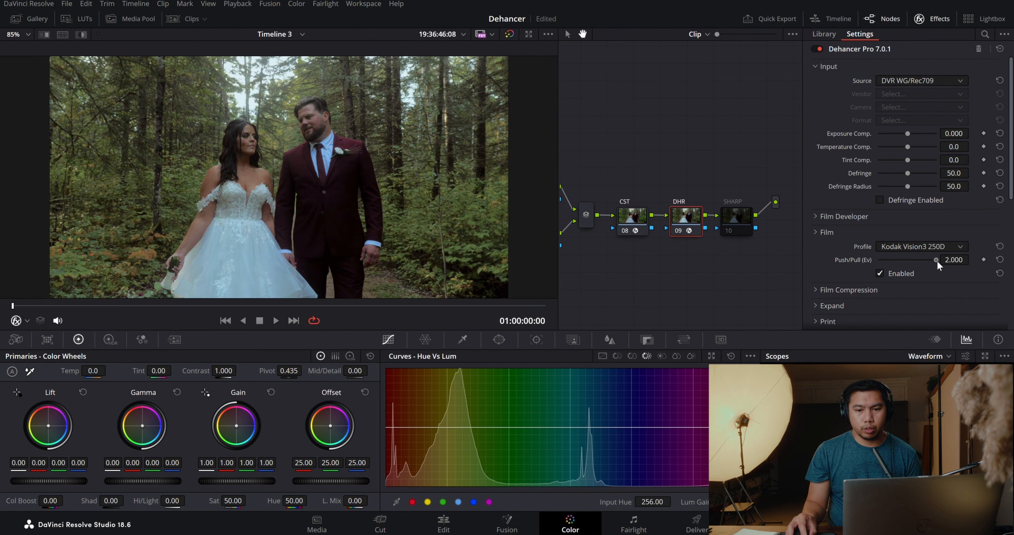
left_click(999, 259)
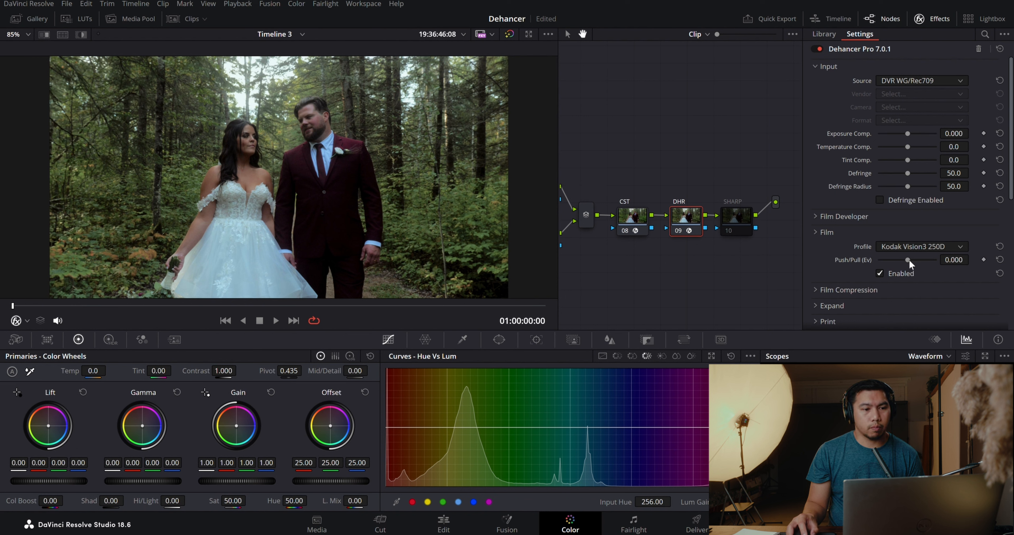
left_click_drag(909, 261, 877, 264)
left_click(877, 267)
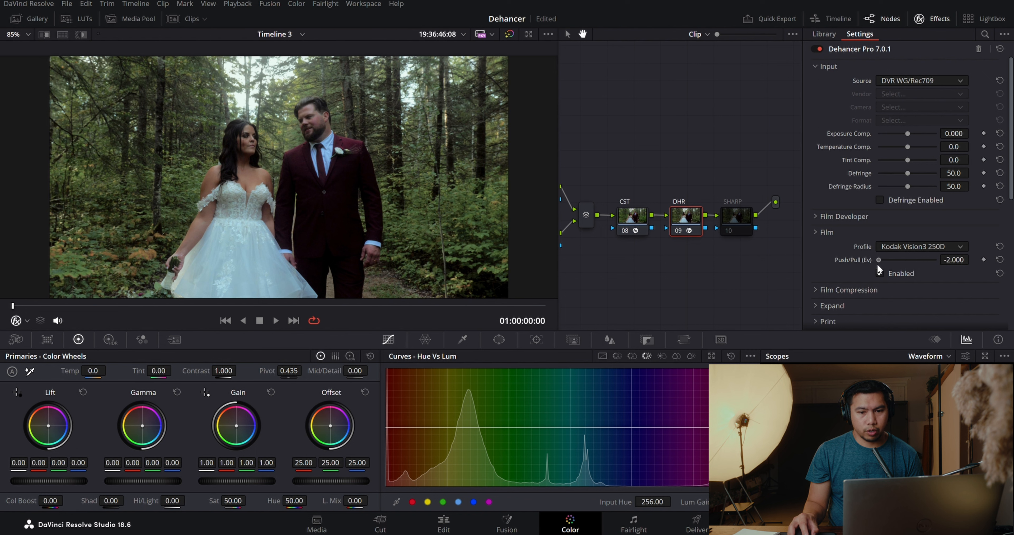
left_click_drag(878, 266, 949, 270)
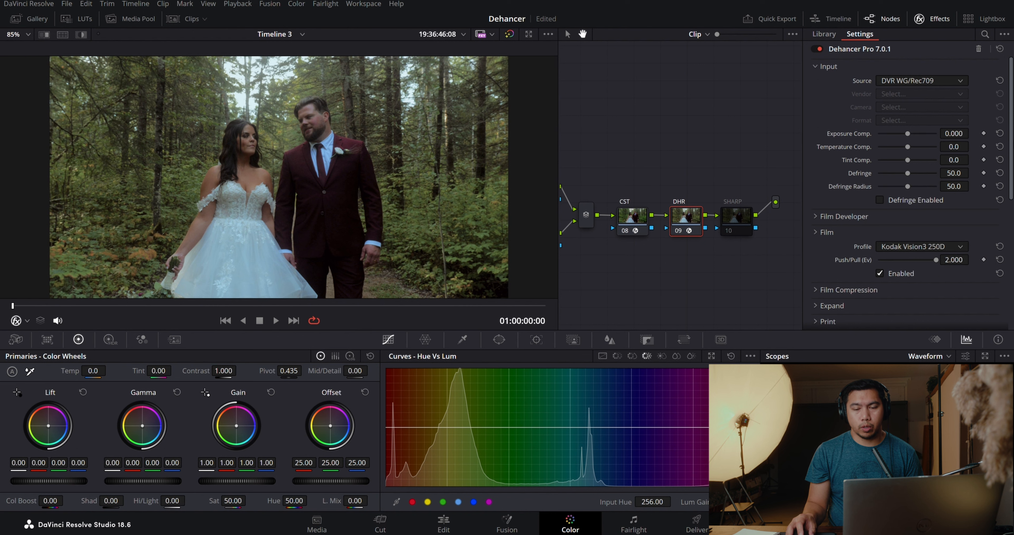
left_click(1000, 260)
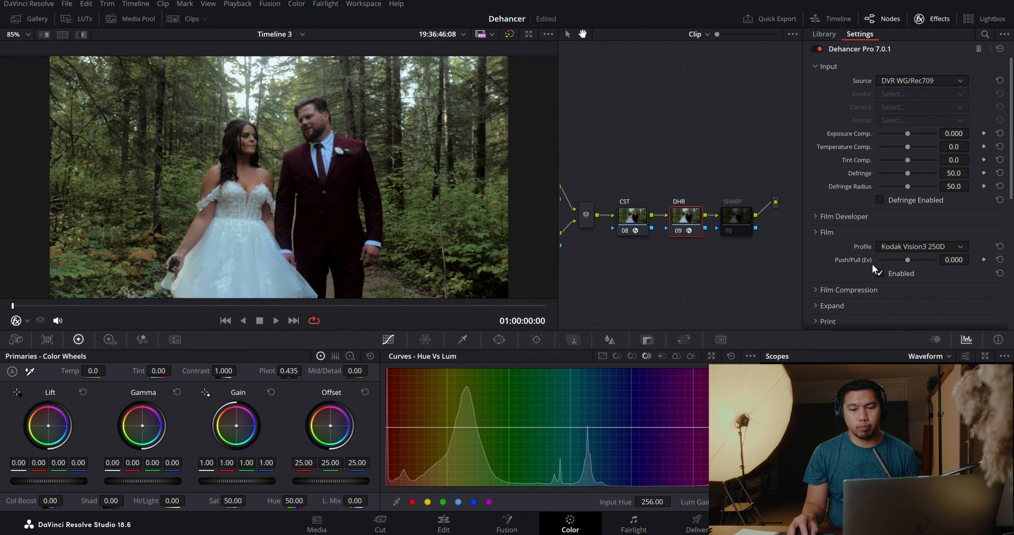
- Expand Film Compression in place of the Film section and compare the enlarged image with the effect on and off
left_click(826, 232)
left_click(849, 248)
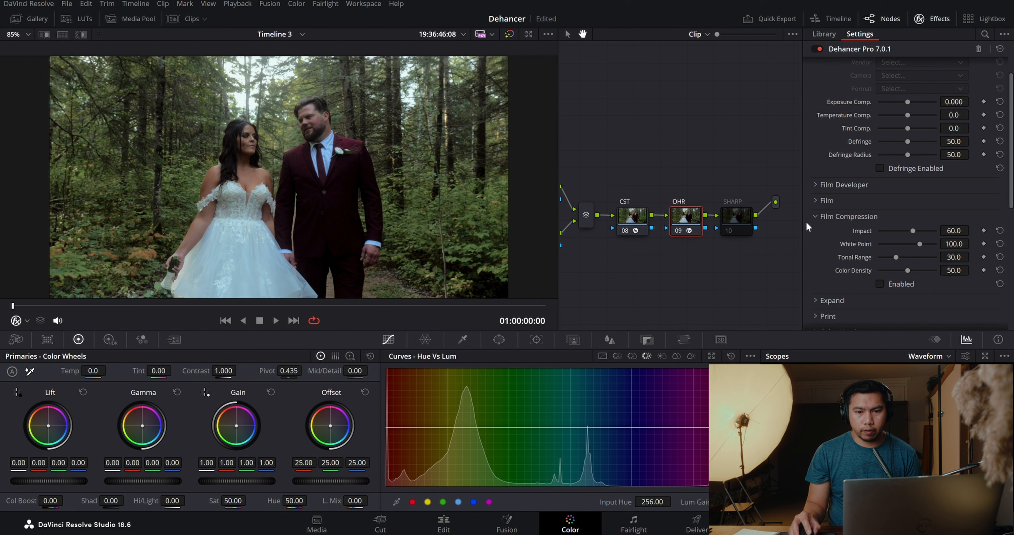
left_click(880, 284)
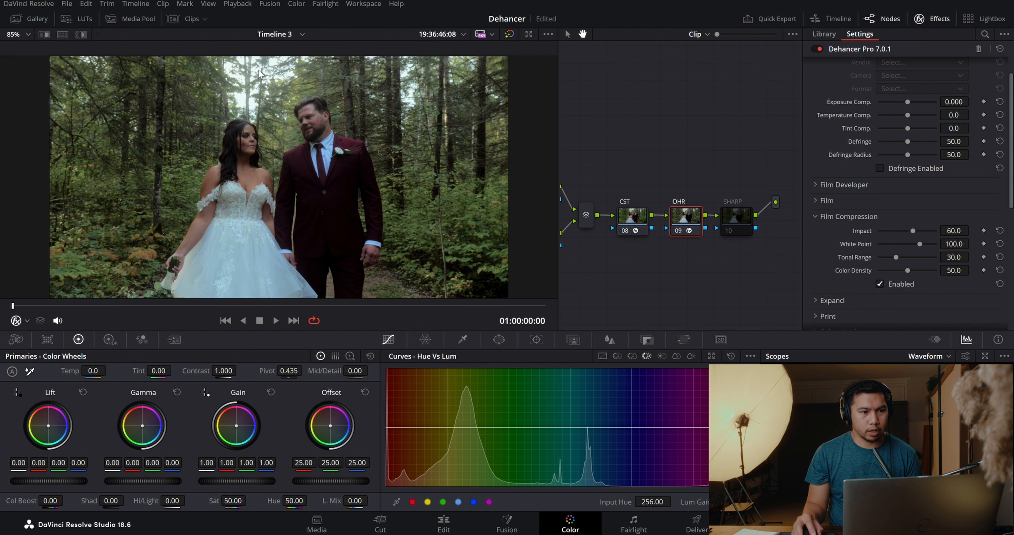
key("alt+f")
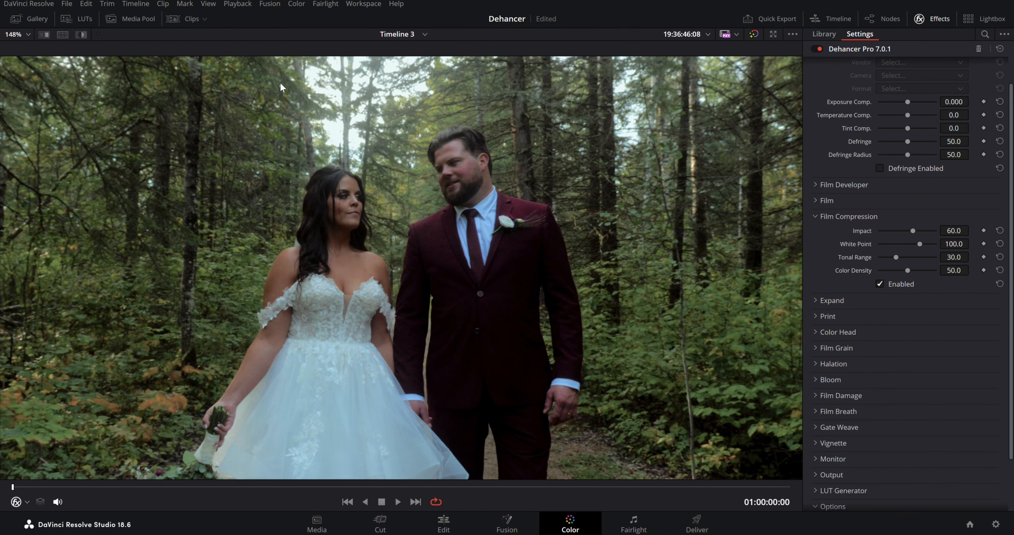
left_click(879, 284)
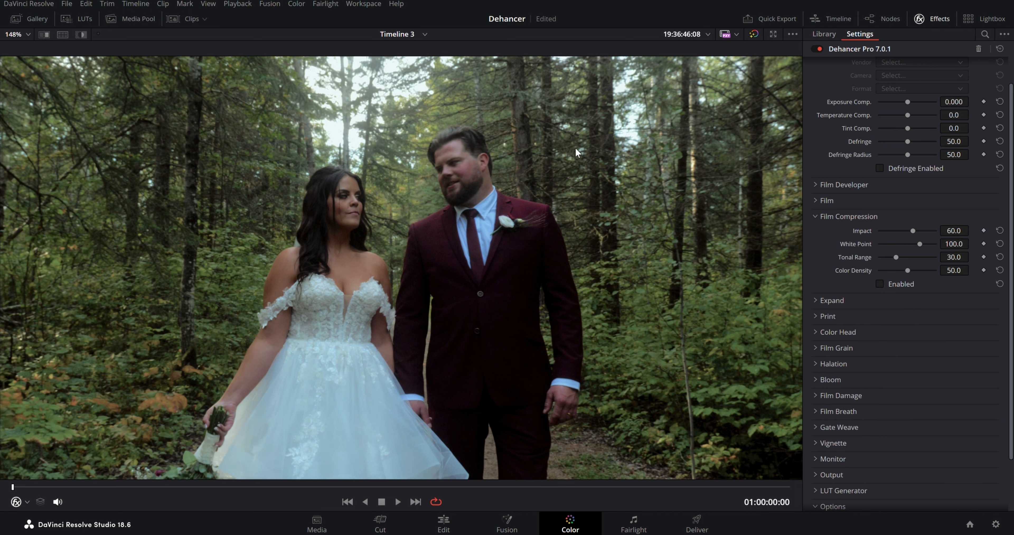
- Recheck the enlarged shot of the couple by switching Film Compression on and off several times
left_click(879, 285)
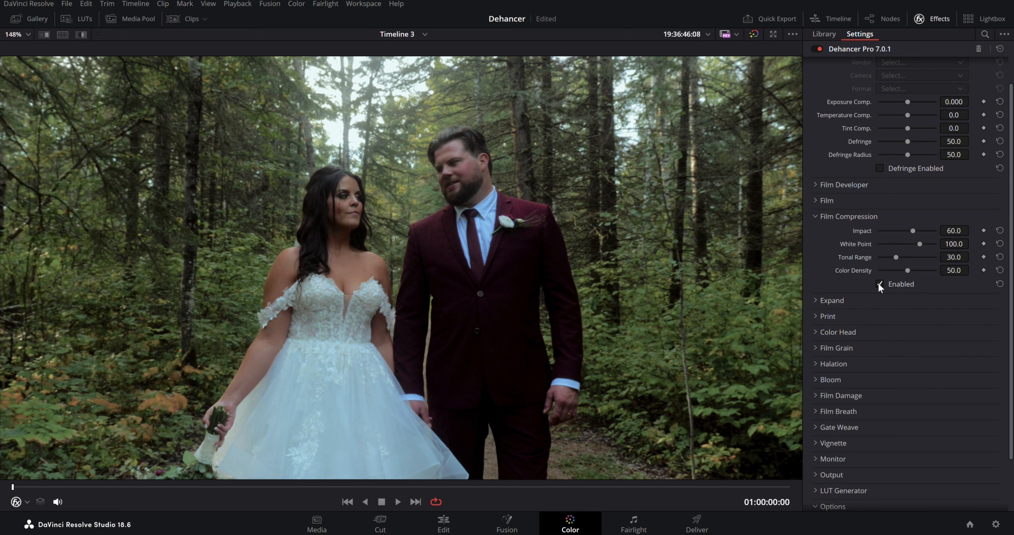
left_click(879, 285)
left_click(879, 284)
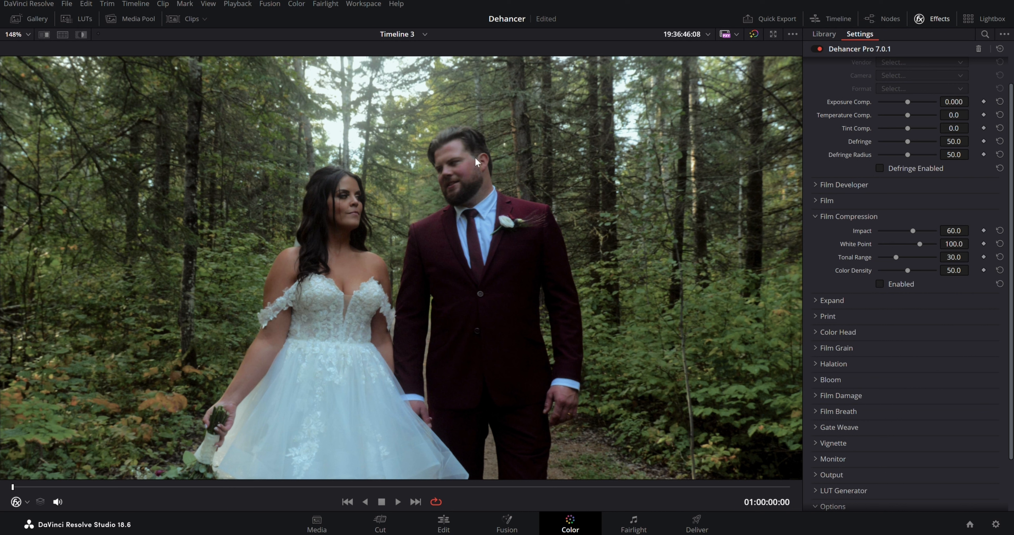
left_click(880, 285)
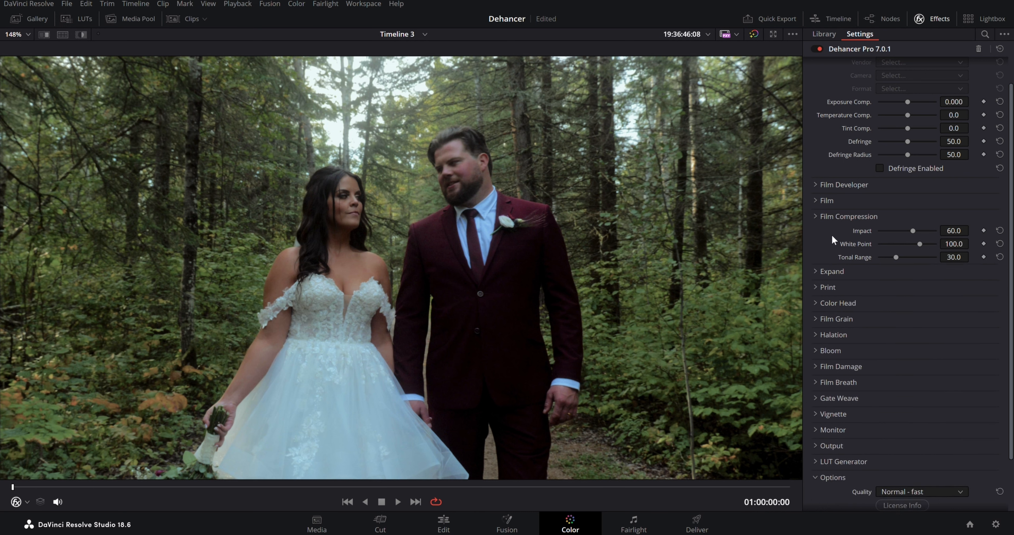
- Open Expand in place of Film Compression, try a Black Point of 2.67 and reset it, and turn the Expand effect off
left_click(822, 220)
left_click(817, 240)
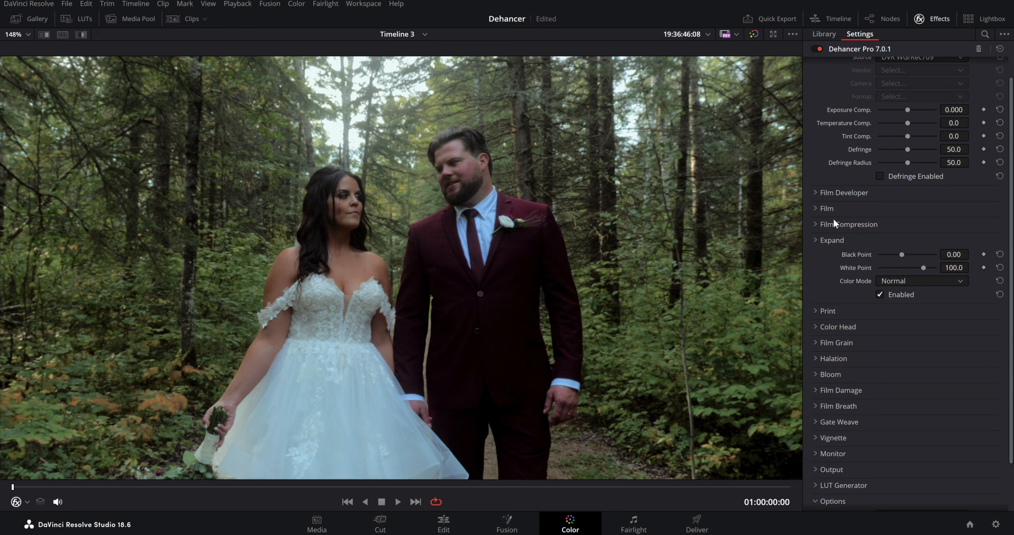
key("alt+f")
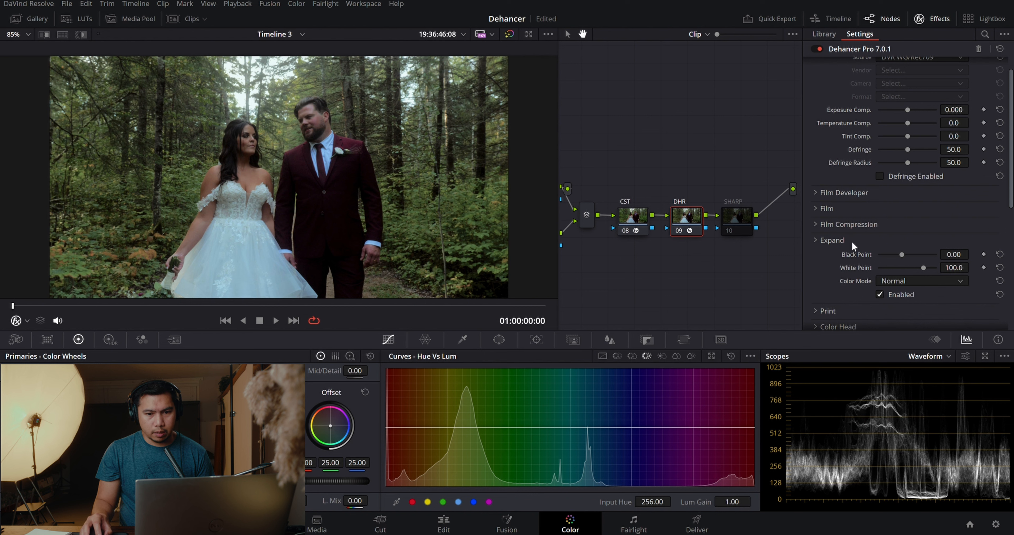
left_click(881, 295)
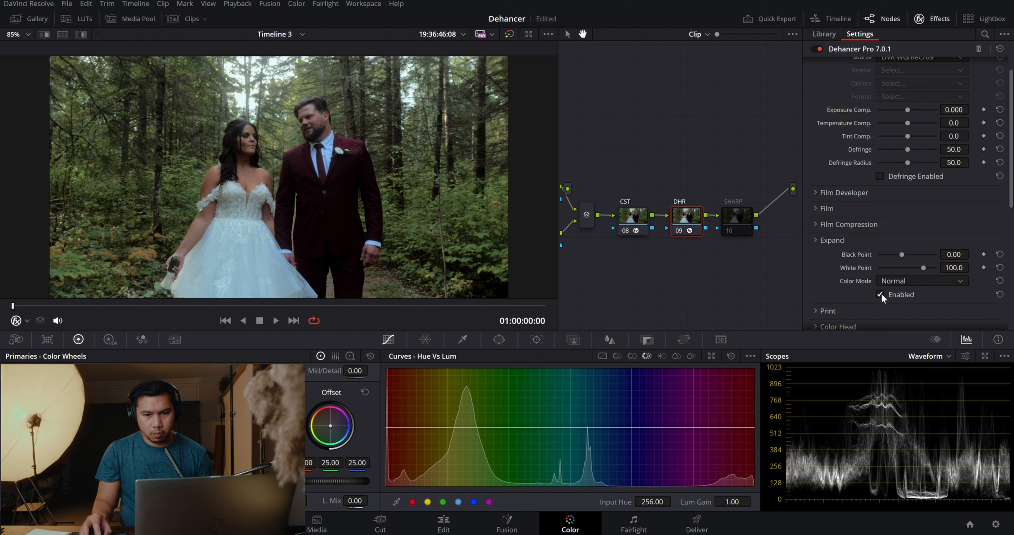
left_click(881, 294)
left_click_drag(960, 259, 972, 253)
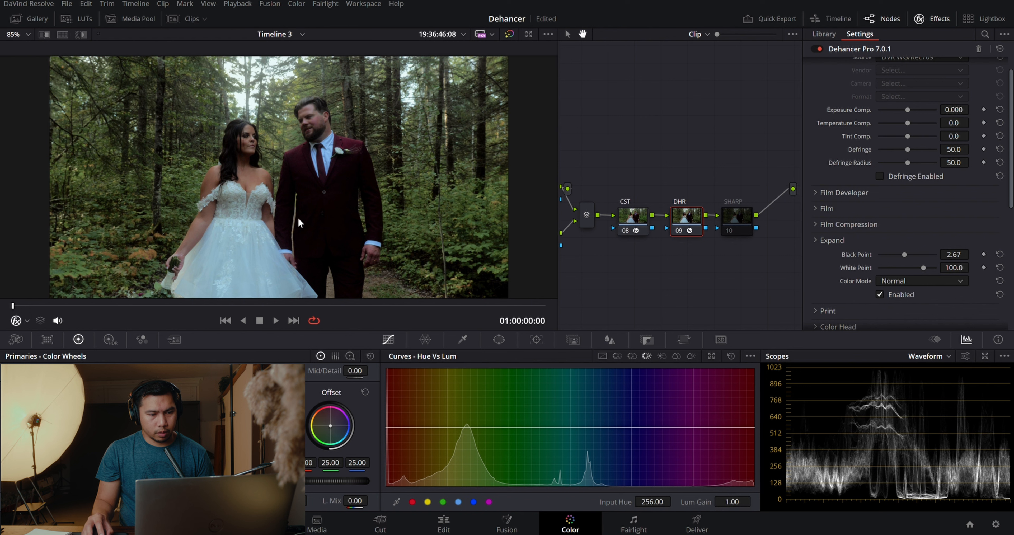
left_click(999, 254)
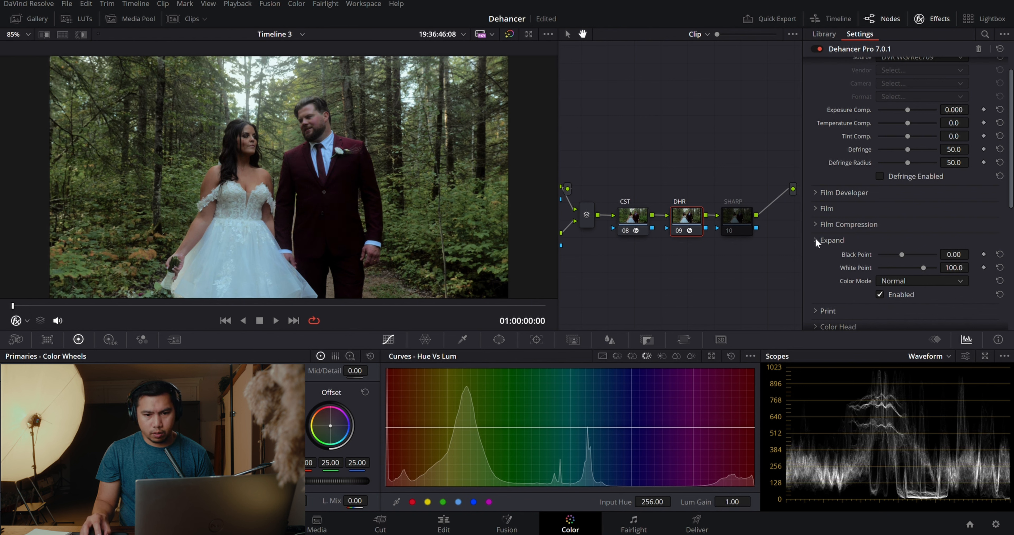
left_click(880, 295)
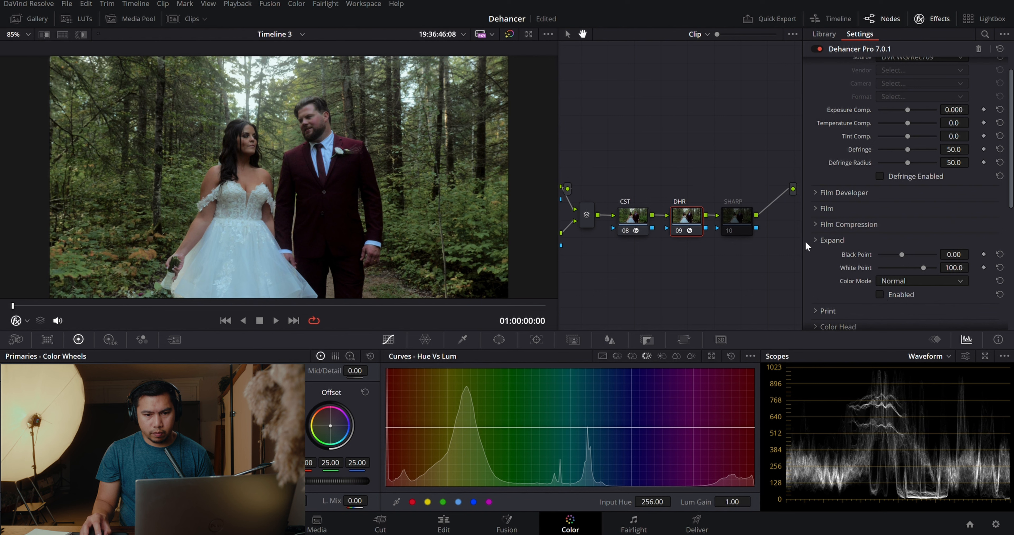
left_click(820, 242)
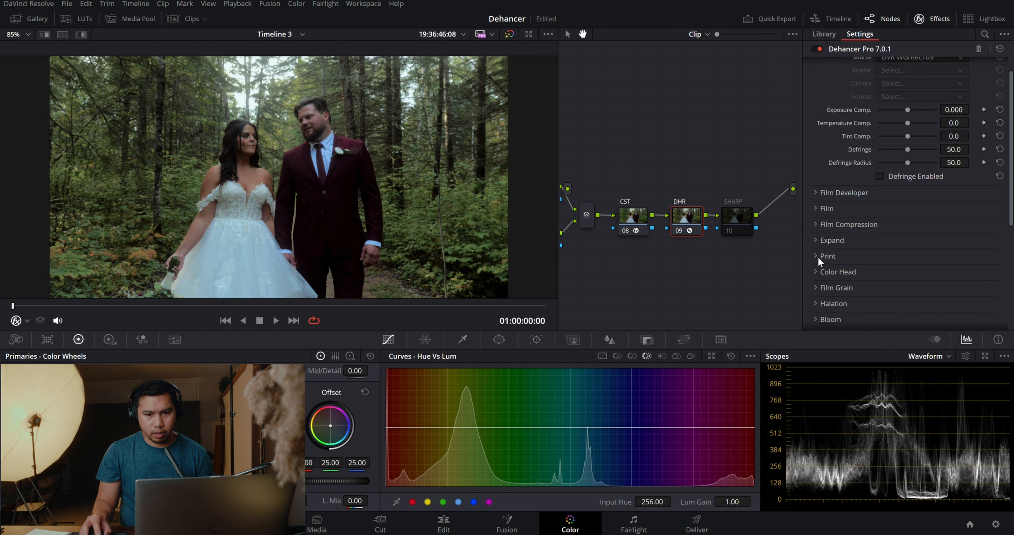
- Try the Fujifilm 3513 Print film and Kodak 2383 Print Film profiles in the Print section, and choose Kodak End...ssy Paper
left_click(822, 256)
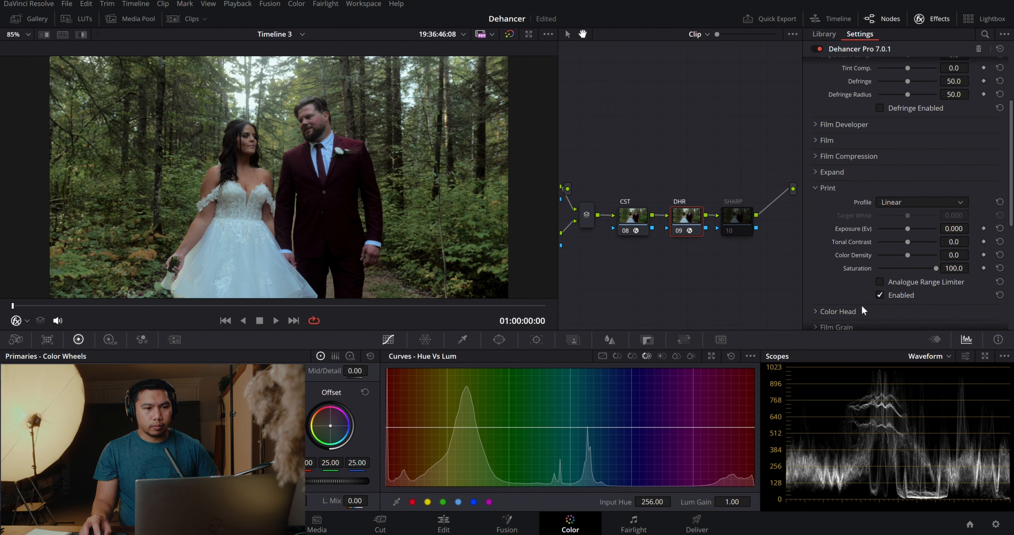
scroll(838, 196, "down", 1)
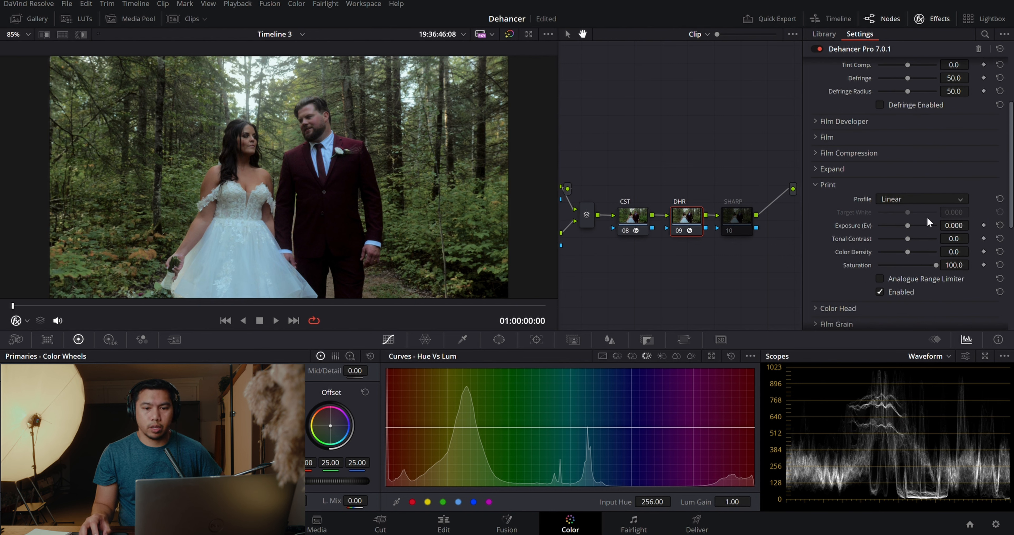
left_click(921, 199)
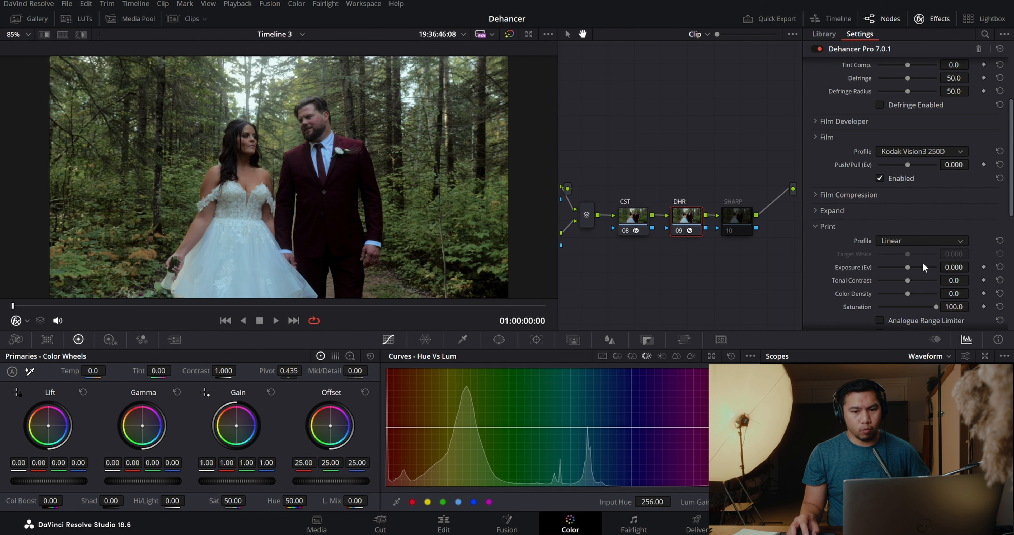
scroll(925, 241, "down", 1)
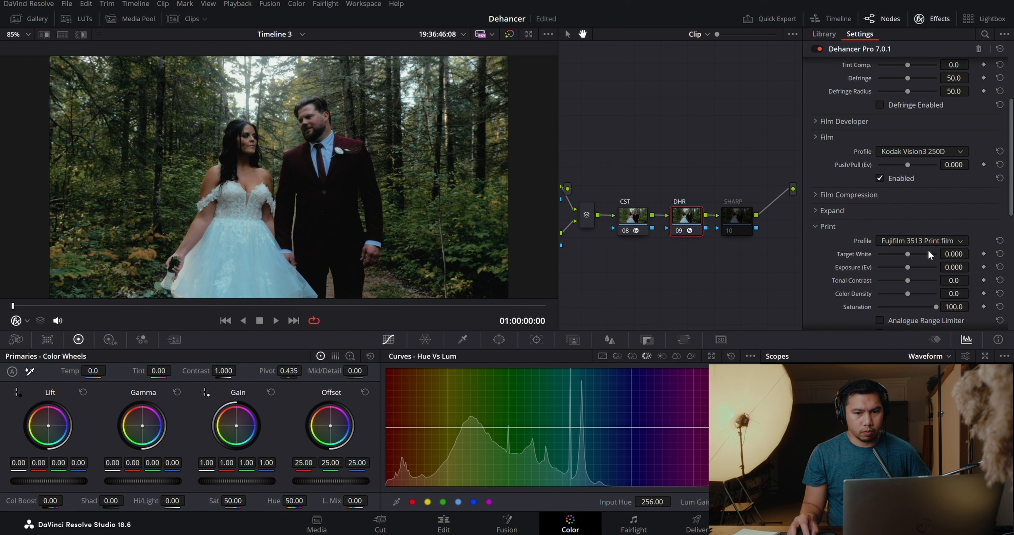
key("Down")
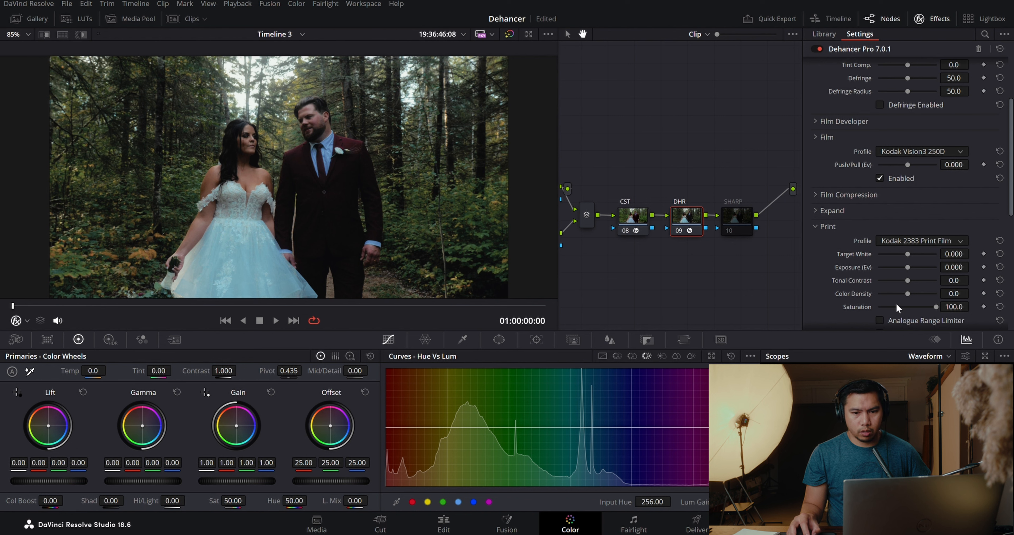
key("Down")
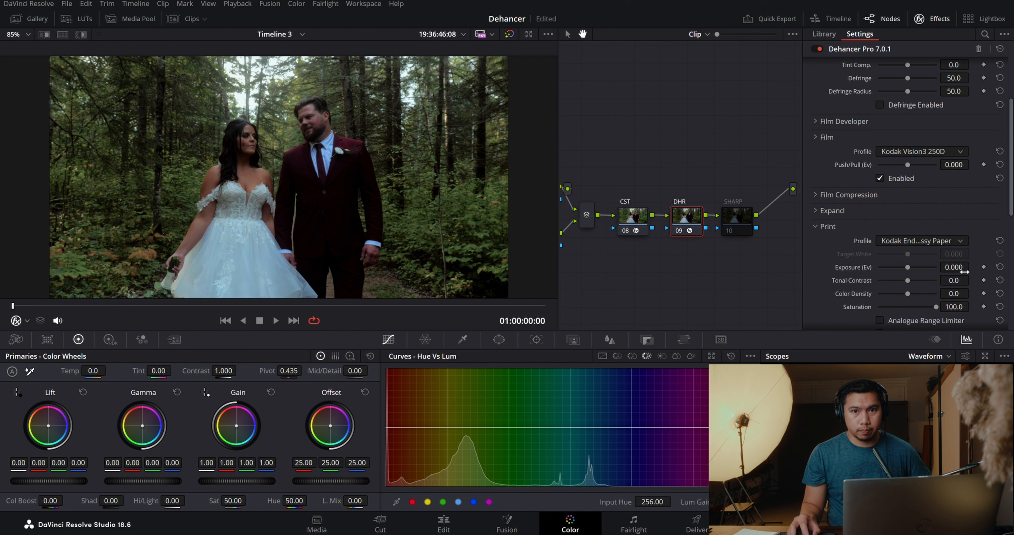
- Adjust the print exposure to 0.235 EV for the selected paper profile
left_click_drag(907, 267, 913, 266)
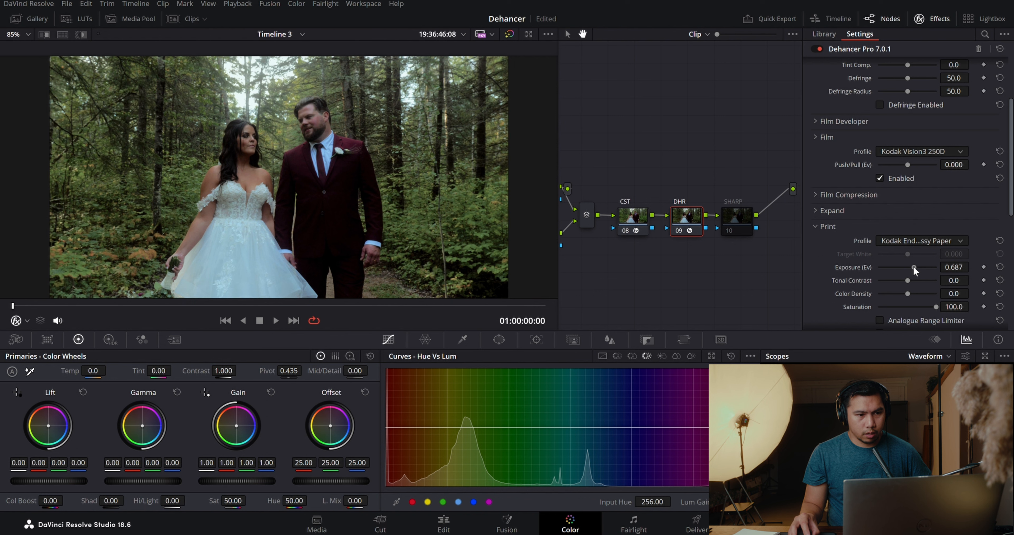
left_click_drag(913, 269, 972, 266)
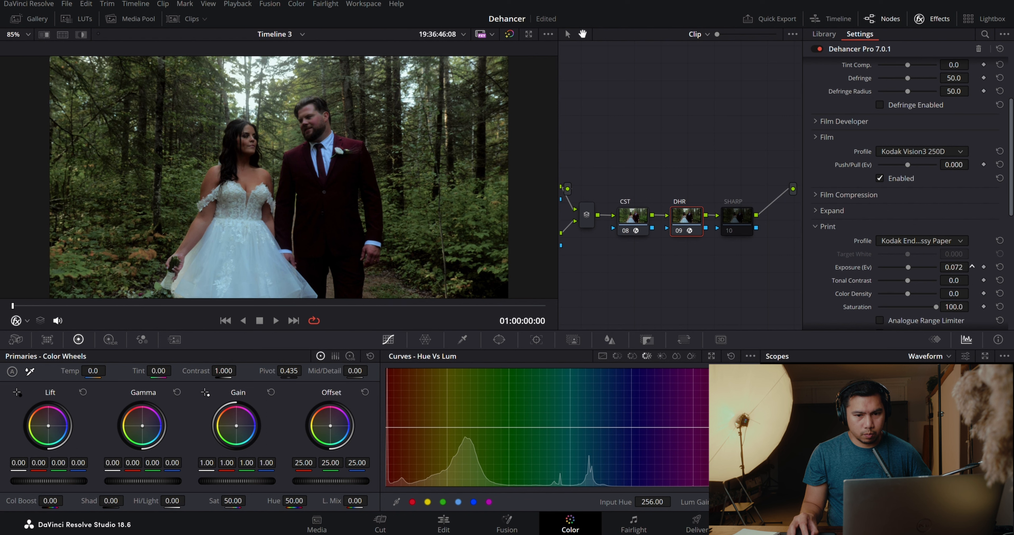
left_click_drag(972, 267, 972, 266)
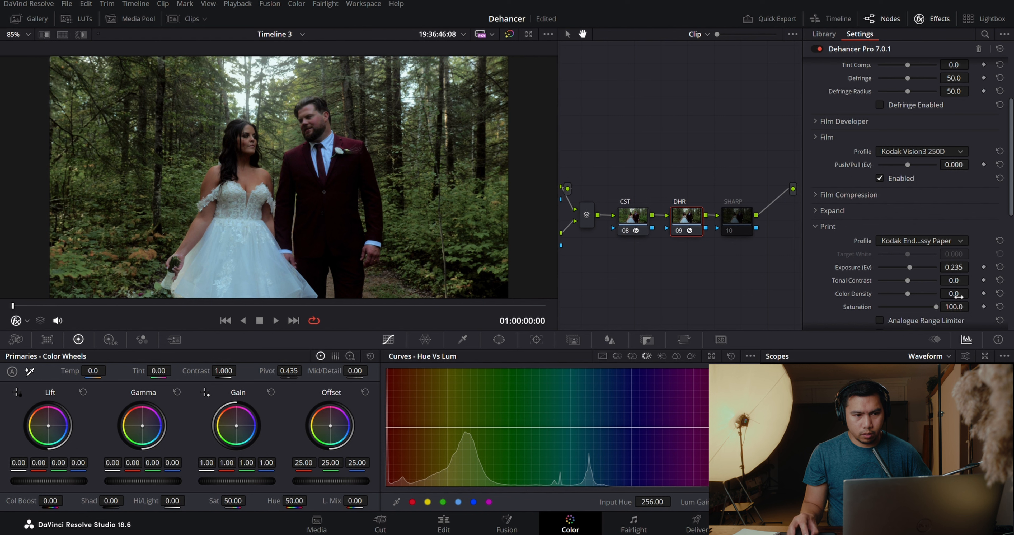
- Try a print Tonal Contrast of 18.4 and a Color Density of 36.9 and 29.8, resetting both
left_click_drag(971, 280, 972, 279)
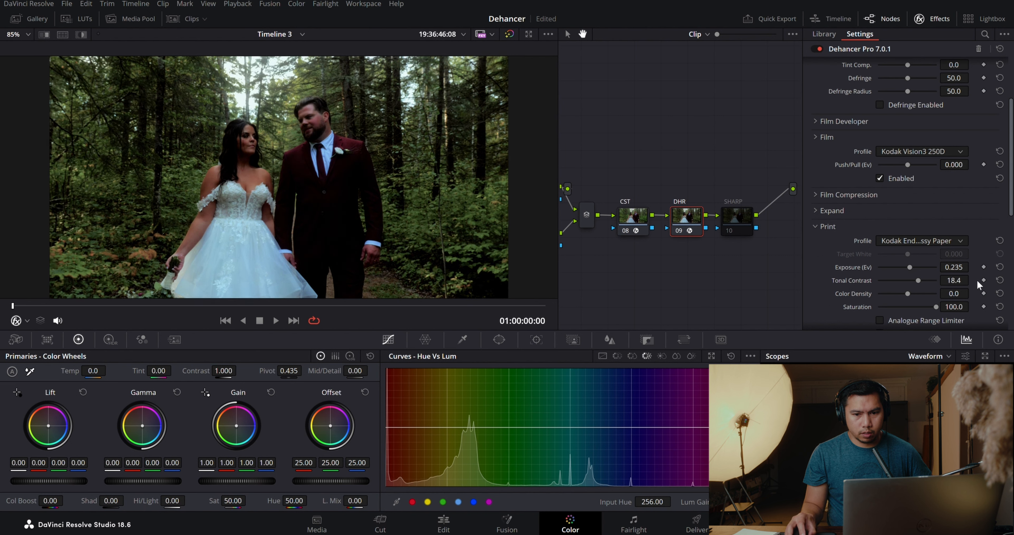
left_click(1000, 281)
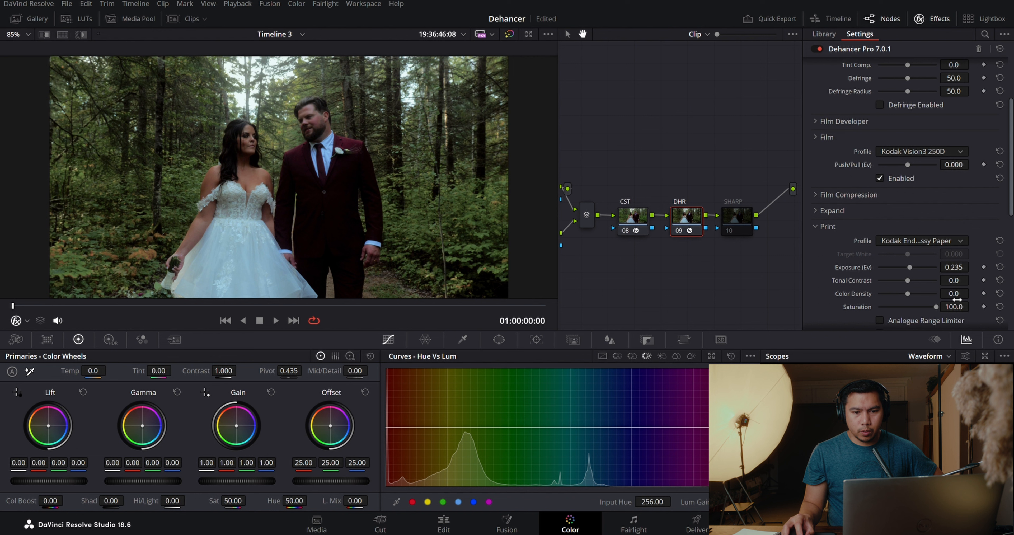
left_click_drag(958, 300, 971, 293)
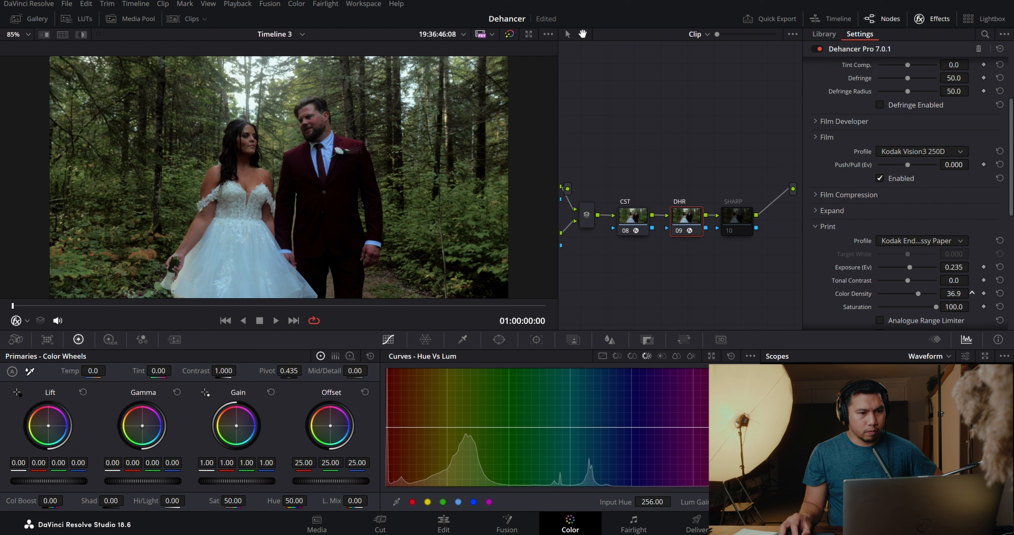
left_click_drag(971, 293, 971, 293)
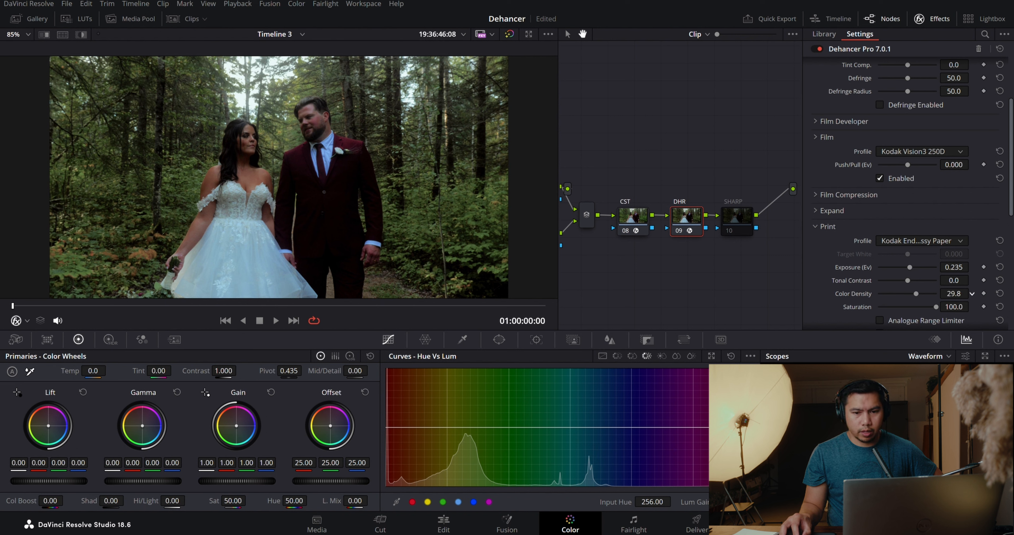
left_click(1000, 294)
- Enable Color Head and try its Yellow - Blue, Magenta - Green and Shadows Tone balance, resetting Magenta - Green and Cyan - Red
scroll(914, 285, "down", 2)
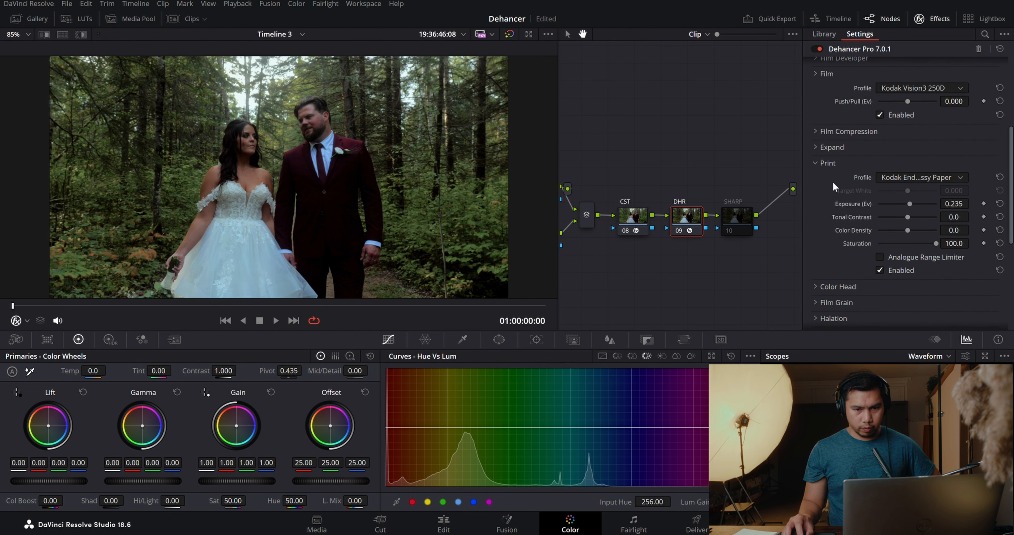
scroll(833, 187, "down", 2)
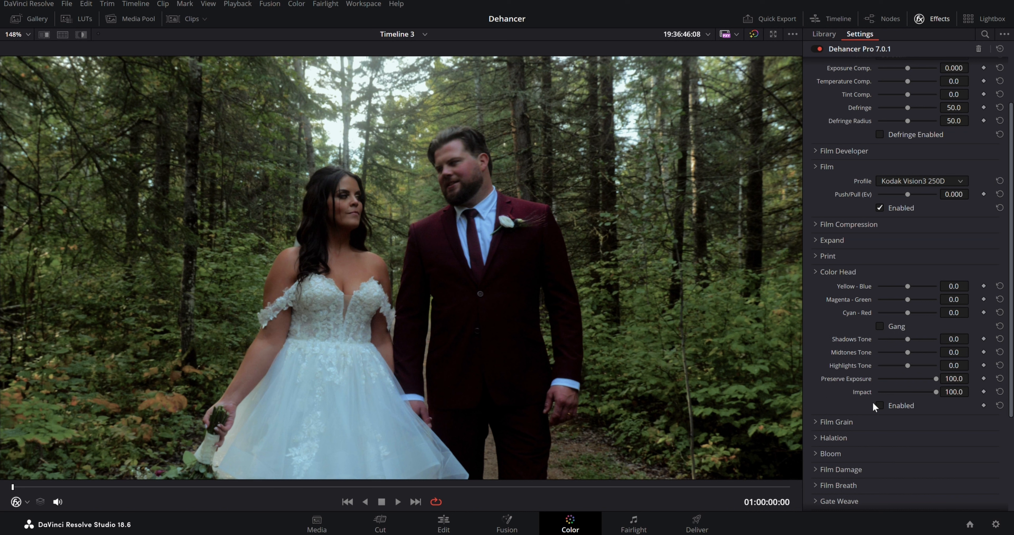
left_click(880, 405)
mouse_move(907, 286)
left_mouse_down()
mouse_move(888, 283)
mouse_move(908, 284)
left_mouse_up()
mouse_move(908, 285)
left_mouse_down()
mouse_move(925, 286)
mouse_move(892, 287)
mouse_move(902, 289)
left_mouse_up()
left_click_drag(905, 300, 888, 321)
left_click(1000, 299)
left_click(1000, 314)
mouse_move(907, 338)
left_mouse_down()
mouse_move(894, 337)
mouse_move(930, 346)
mouse_move(890, 340)
mouse_move(915, 345)
left_mouse_up()
left_click(815, 271)
- Enable Film Grain with the 65 mm ISO 250 profile and play the clip to check the grain
left_click(816, 287)
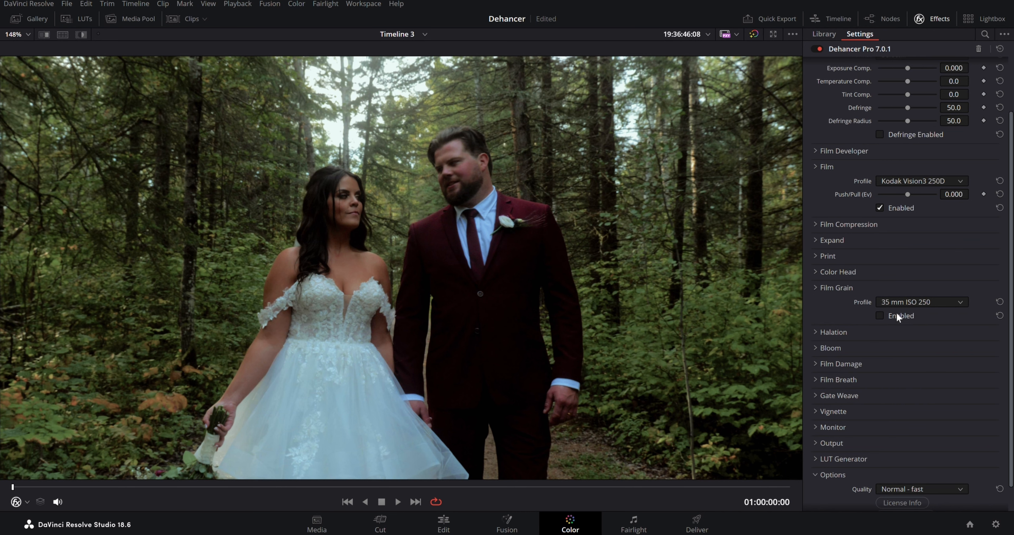
left_click(879, 316)
left_click(921, 302)
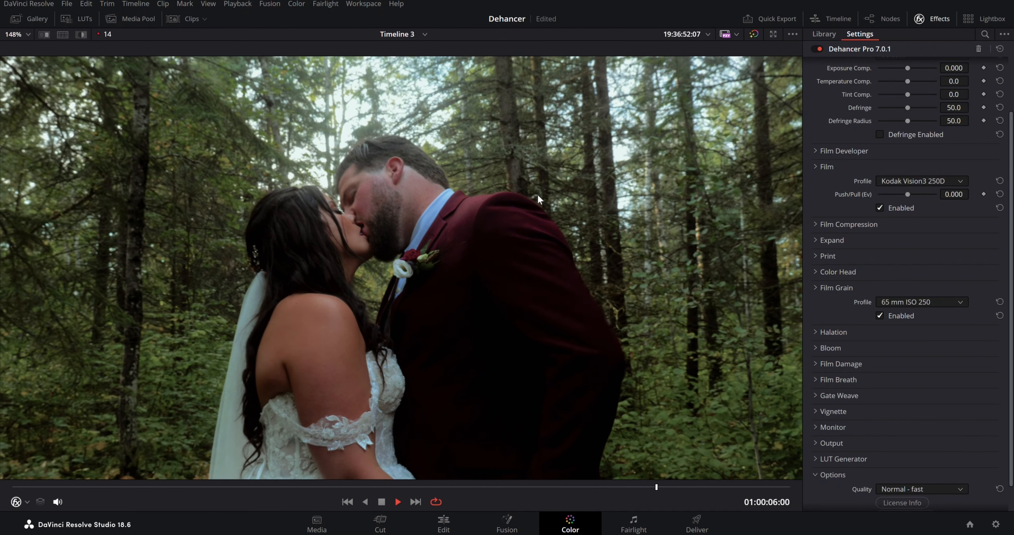
key("space")
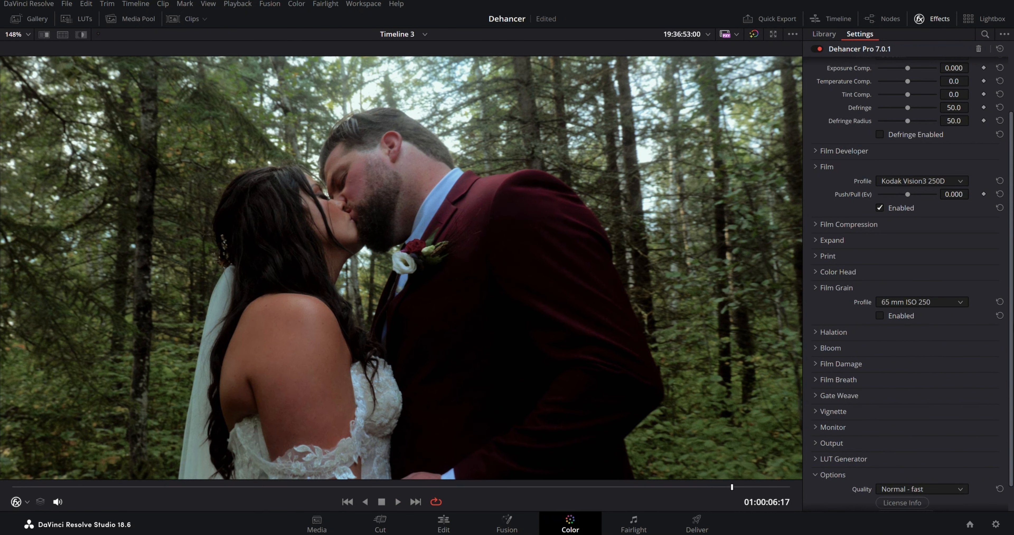
key("space")
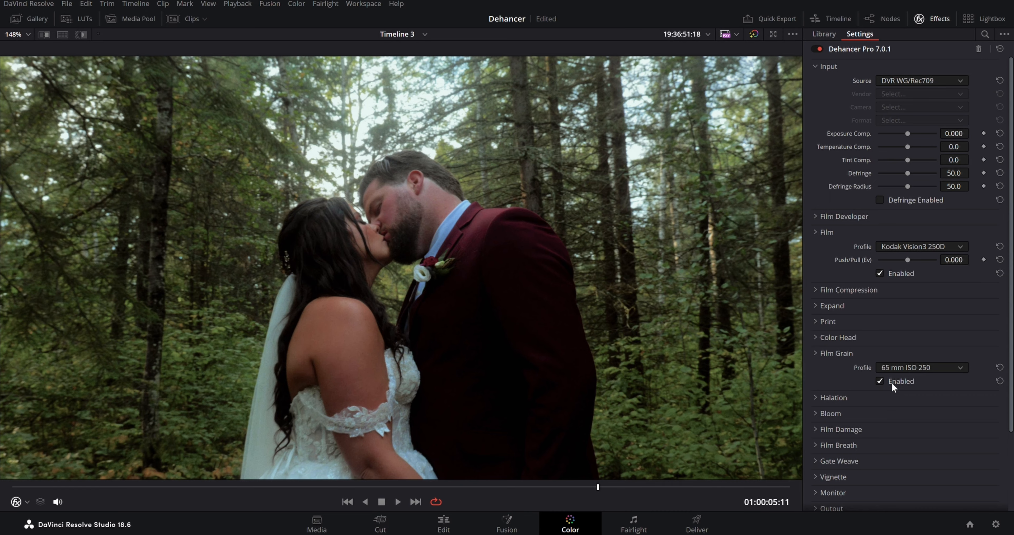
left_click(819, 353)
- Preview the 35 mm / Super 35 Halation effect and its mask, leaving Halation off and collapsed
left_click(843, 369)
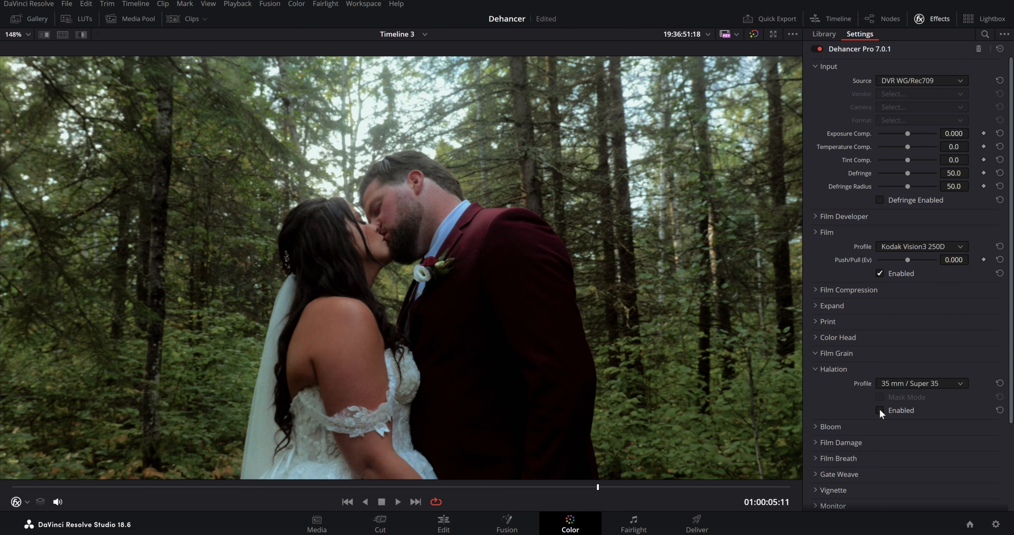
left_click(879, 409)
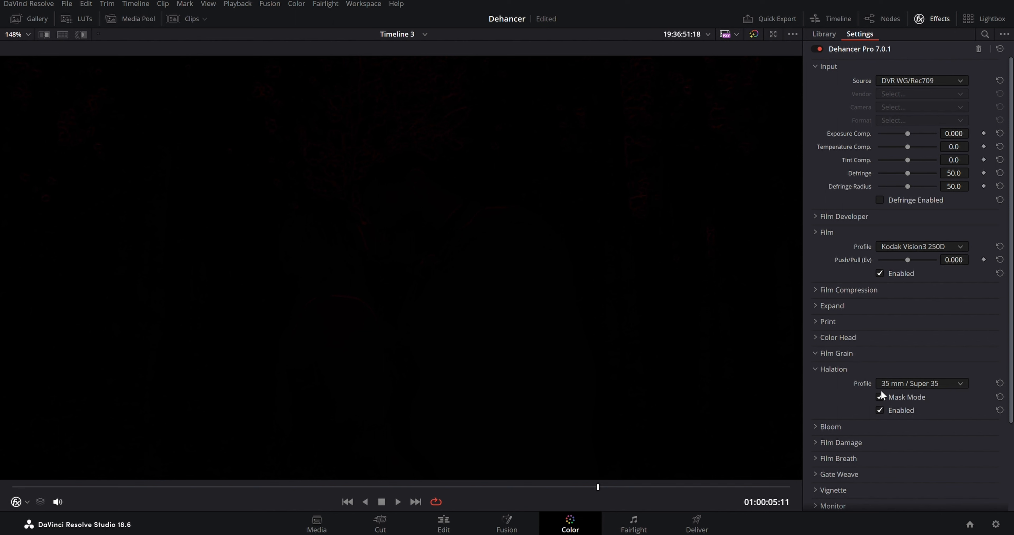
left_click(880, 398)
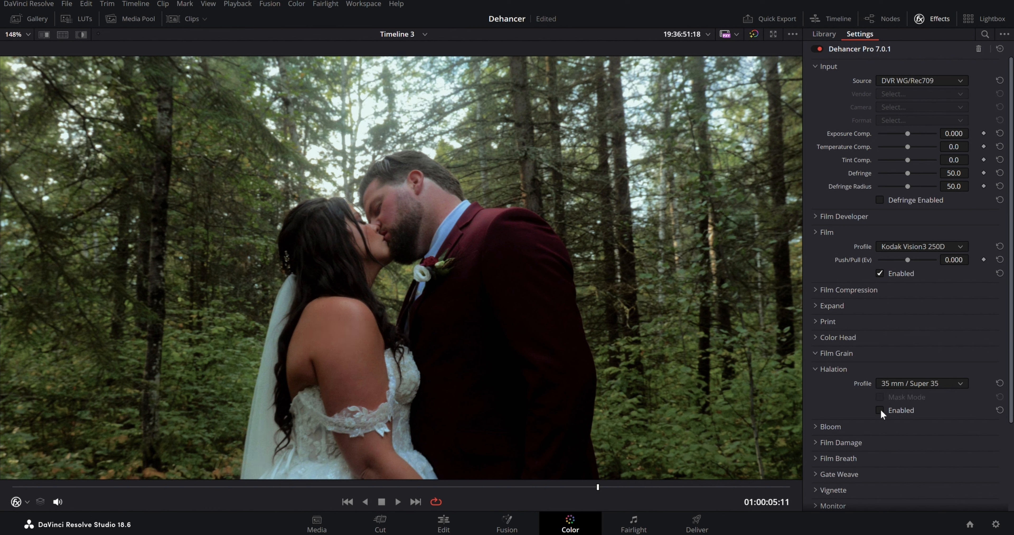
left_click(826, 371)
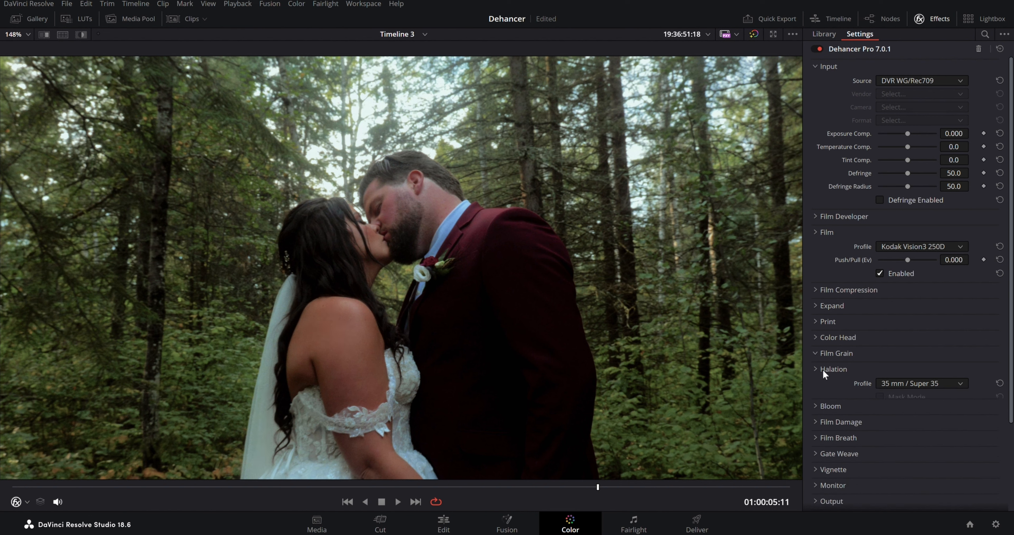
- Expand the Bloom section and enable Bloom with the 35 mm / Super 35 profile
left_click(817, 386)
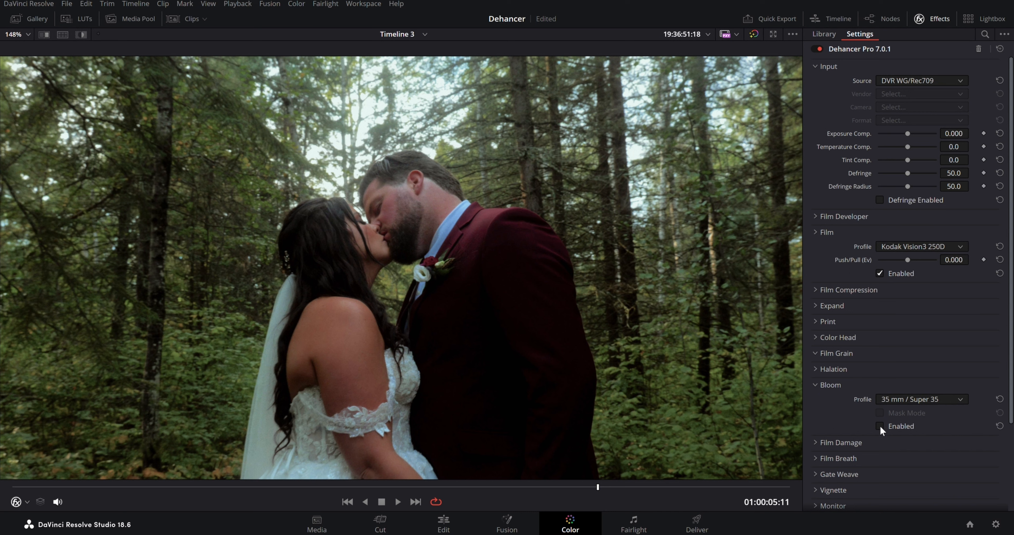
left_click(880, 428)
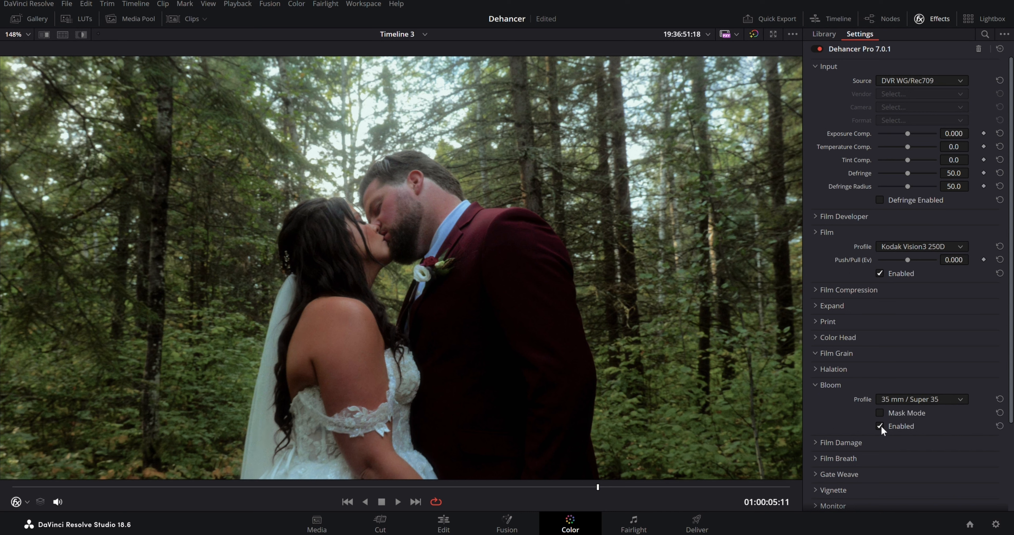
- Compare the image with Bloom off and on, keeping Bloom enabled, and collapse its section
left_click(880, 426)
left_click(880, 427)
left_click(830, 385)
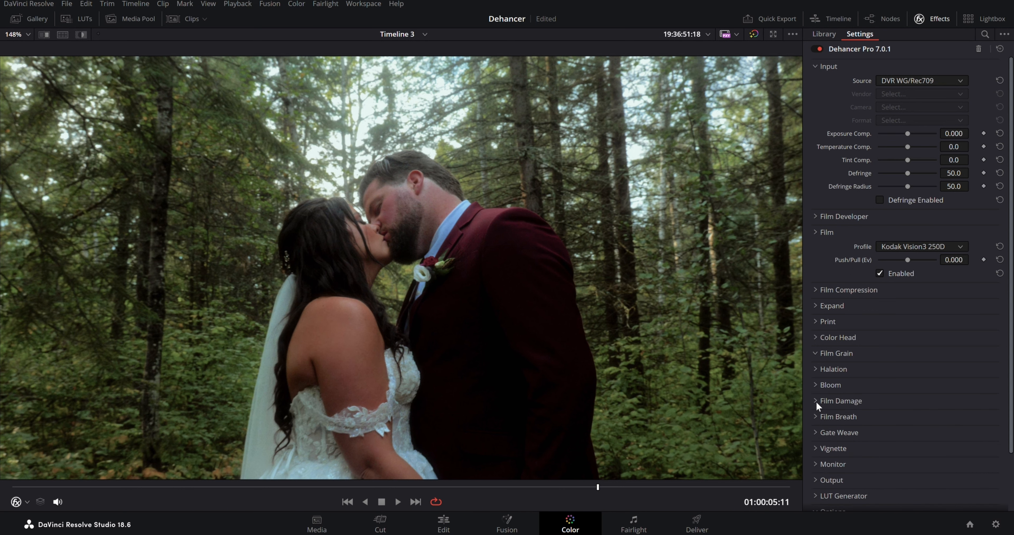
- Look through the Film Damage, Film Breath and Gate Weave sections without enabling any of them
left_click(817, 402)
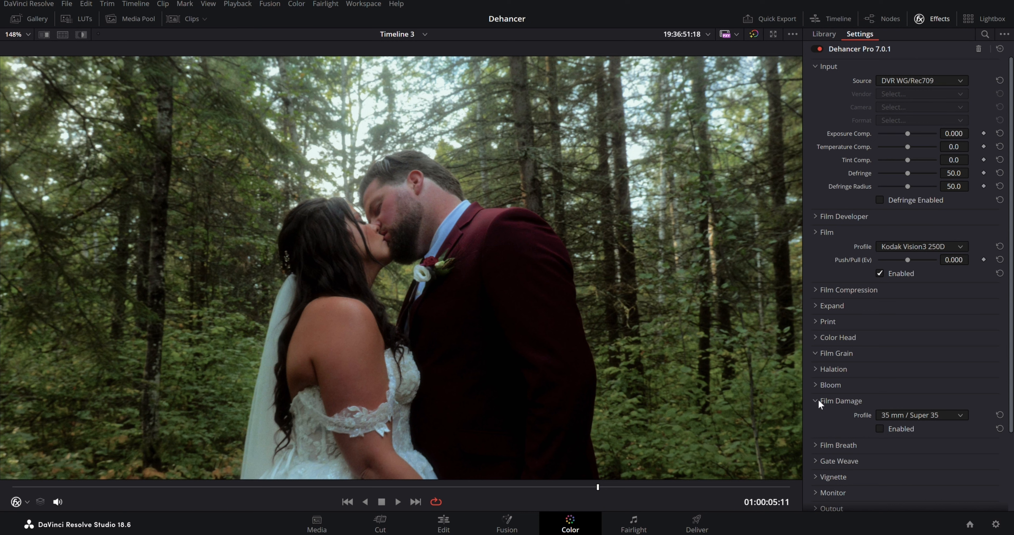
left_click(818, 402)
left_click(818, 417)
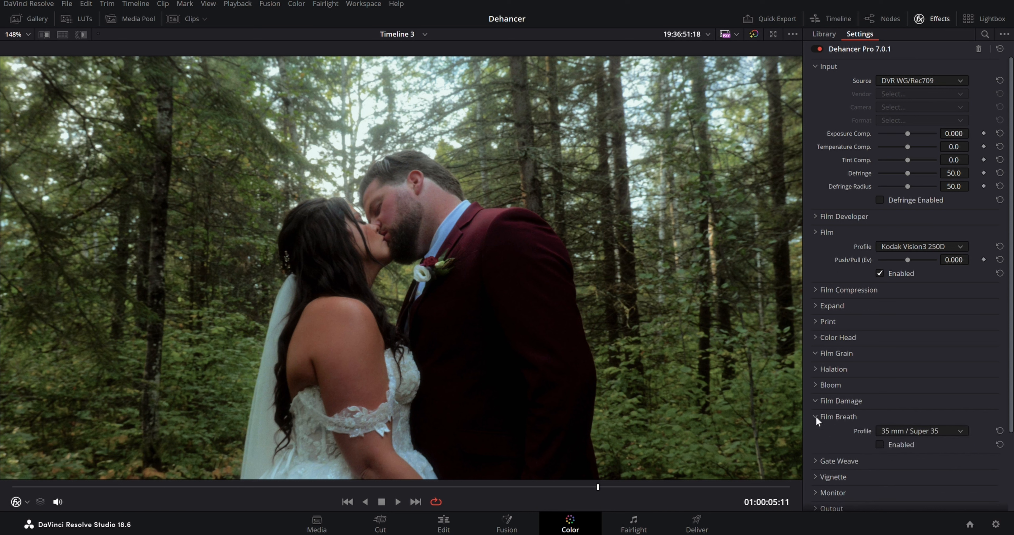
left_click(818, 419)
left_click(818, 419)
left_click(819, 419)
left_click(816, 433)
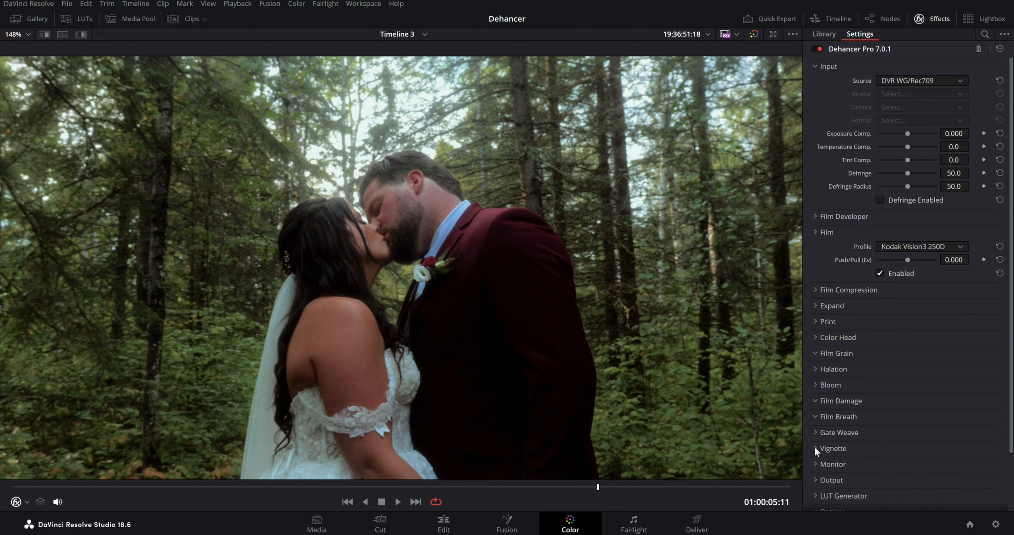
- Preview the Vignette effect at its default settings, leaving Vignette off and collapsed
left_click(815, 449)
scroll(848, 456, "down", 3)
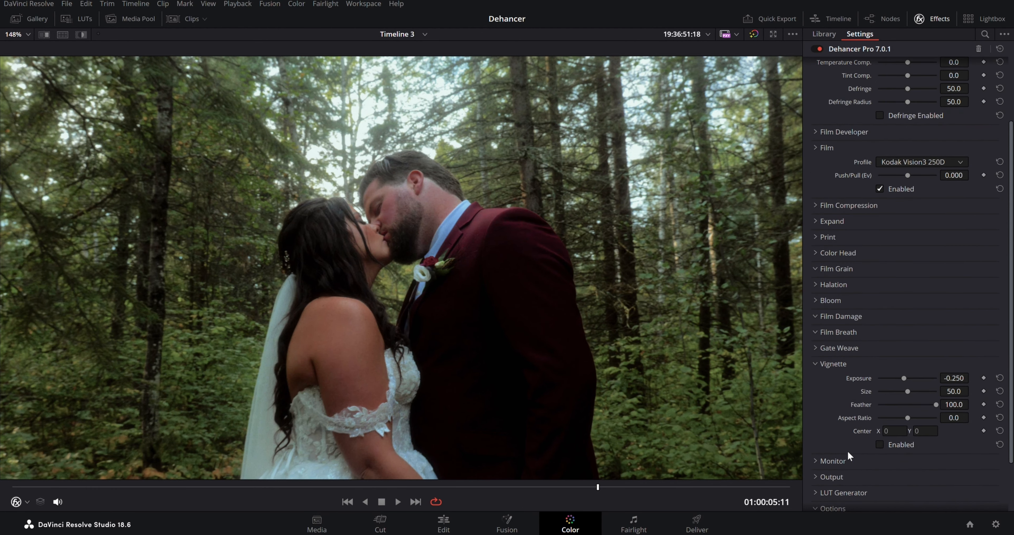
left_click(879, 445)
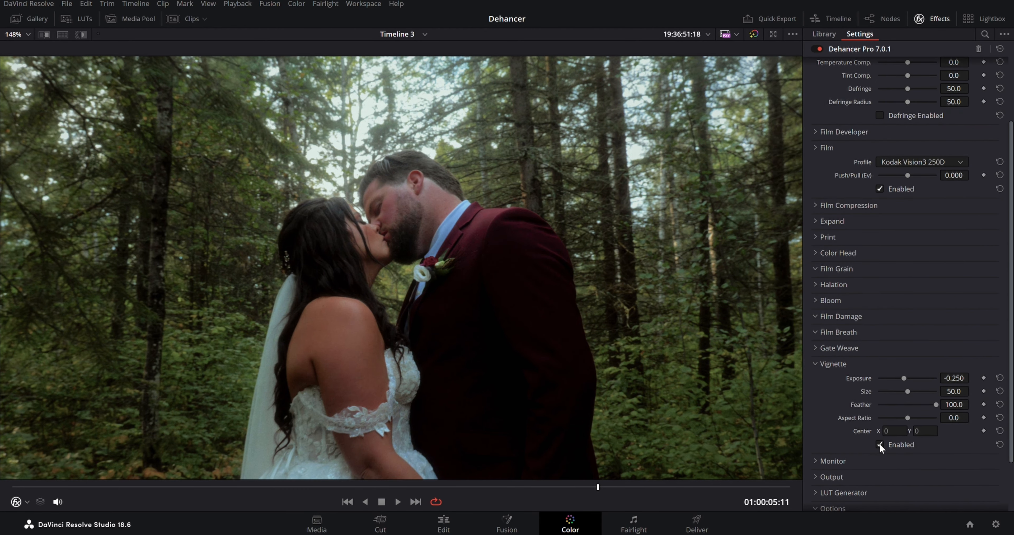
left_click(880, 445)
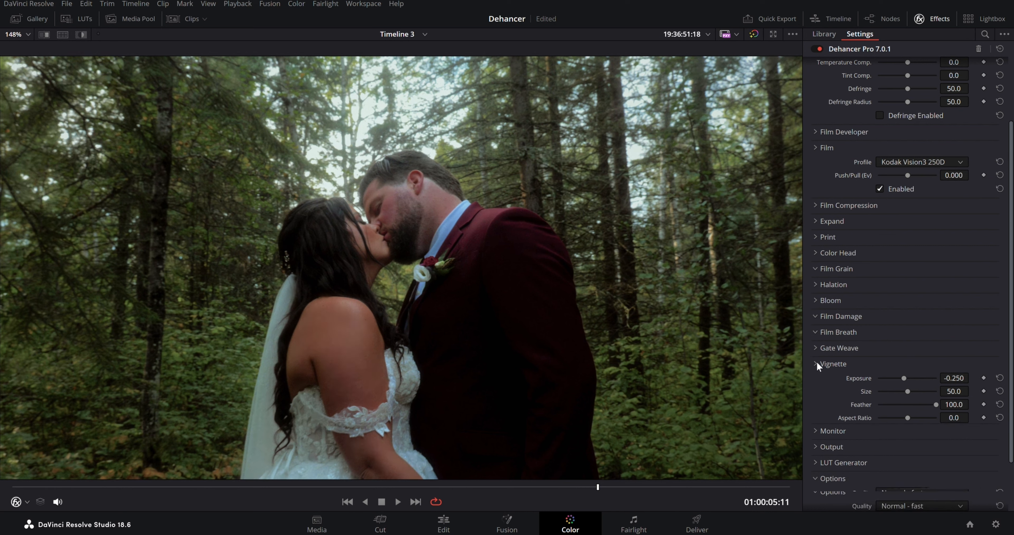
left_click(822, 364)
- Play back the graded clip, compare it with all grades bypassed, and resume playback with the grade on
key("space")
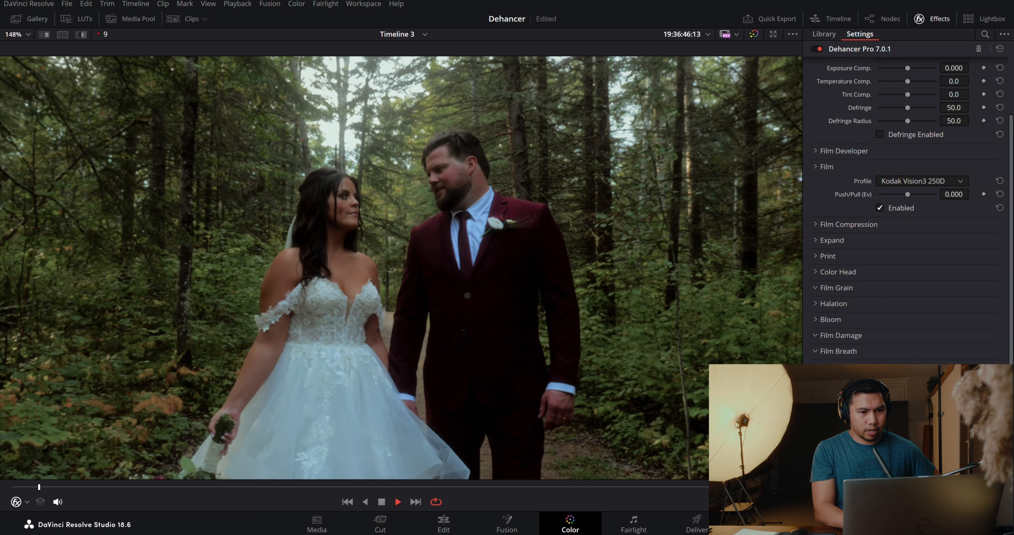
key("space")
key("shift+d")
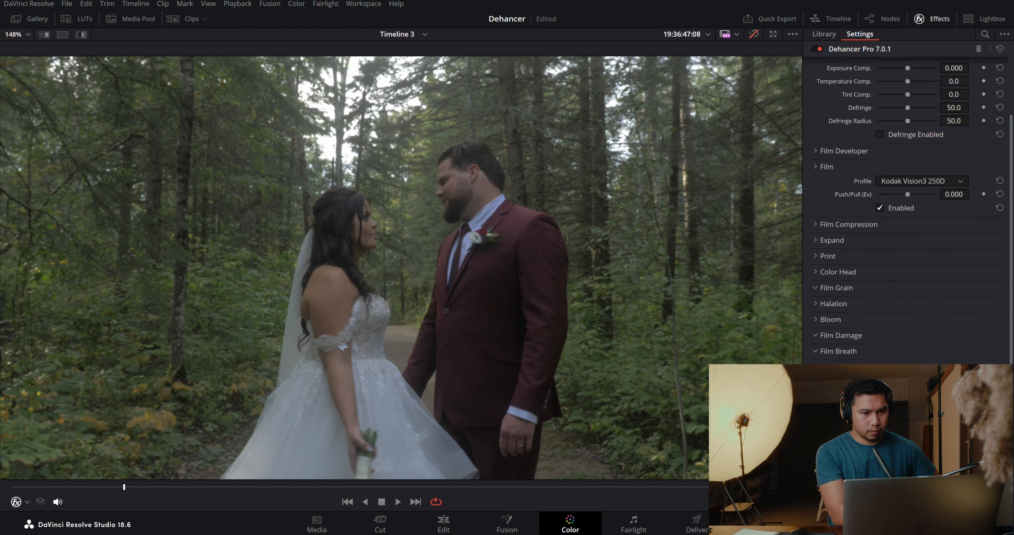
key("shift+d")
key("shift+d")
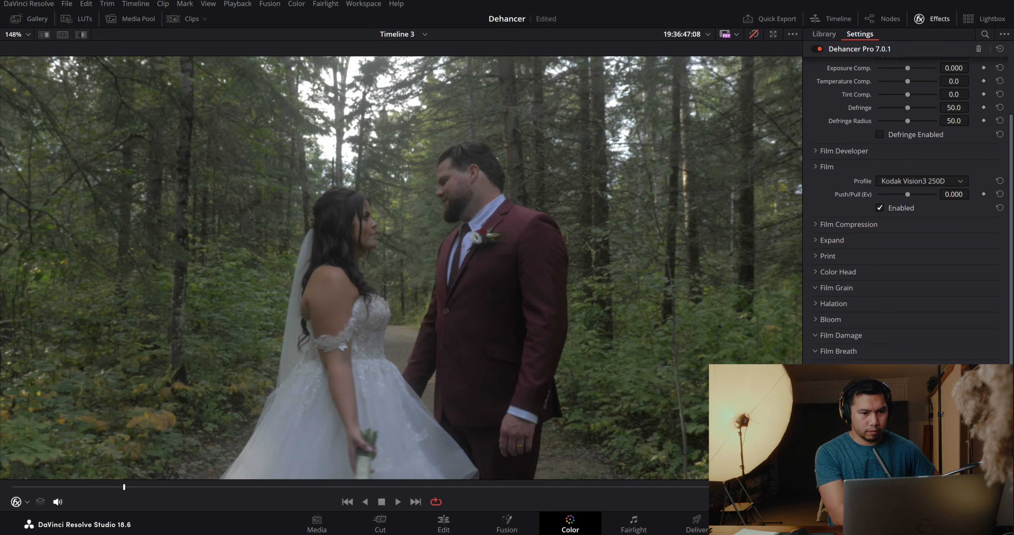
key("shift+d")
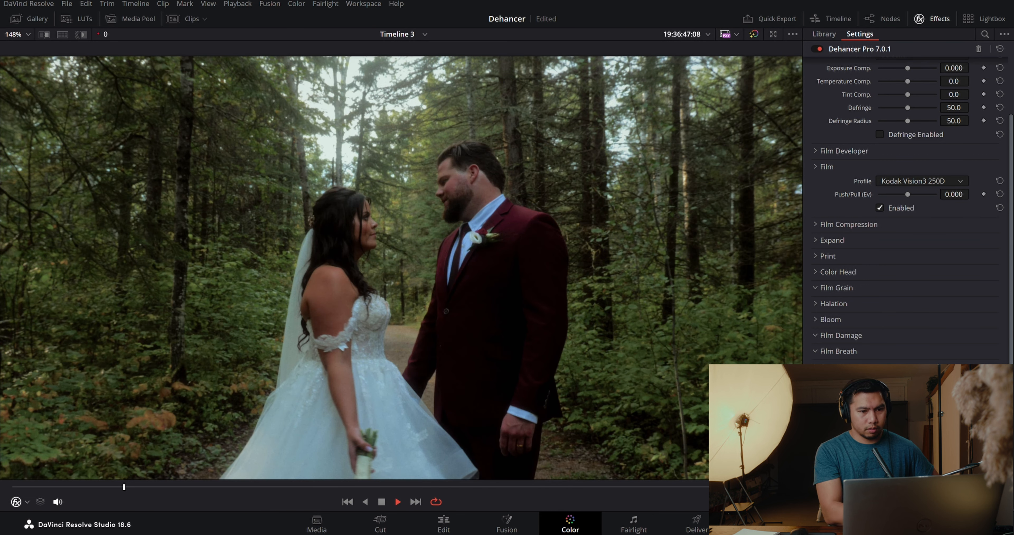
key("space")
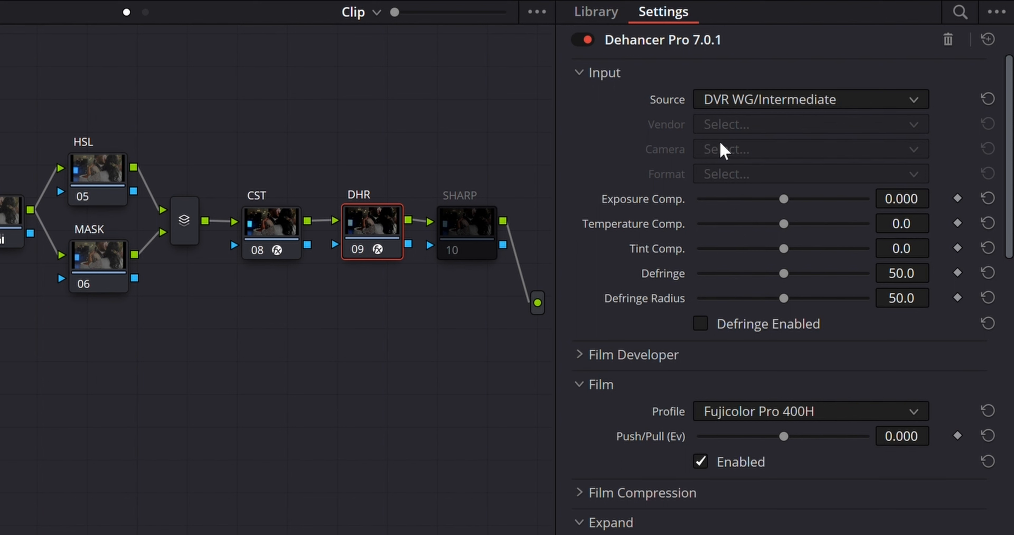
- Examine the Film Developer, Film and Expand settings of the Dehancer Pro effect on the DHR node
left_click(582, 354)
scroll(650, 389, "down", 3)
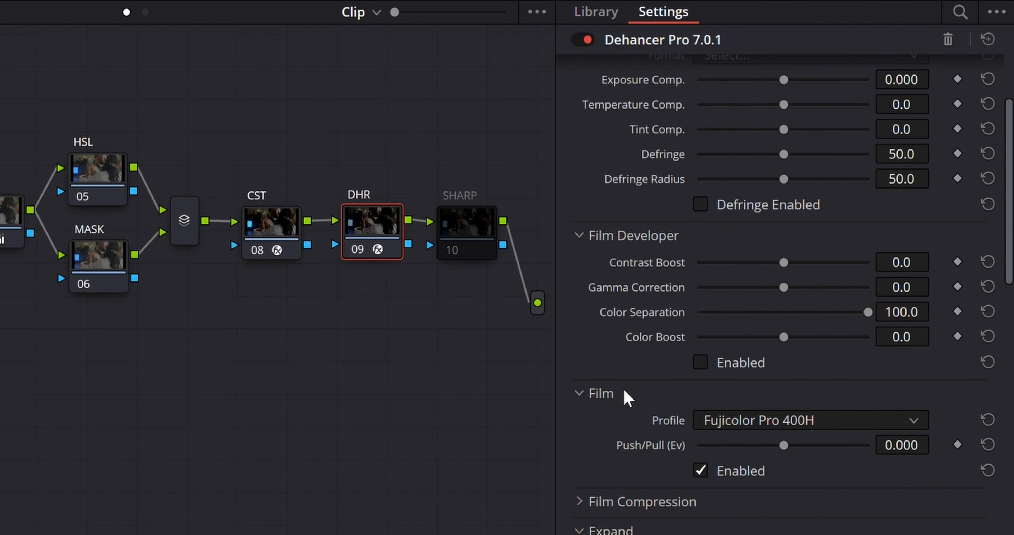
scroll(651, 421, "down", 3)
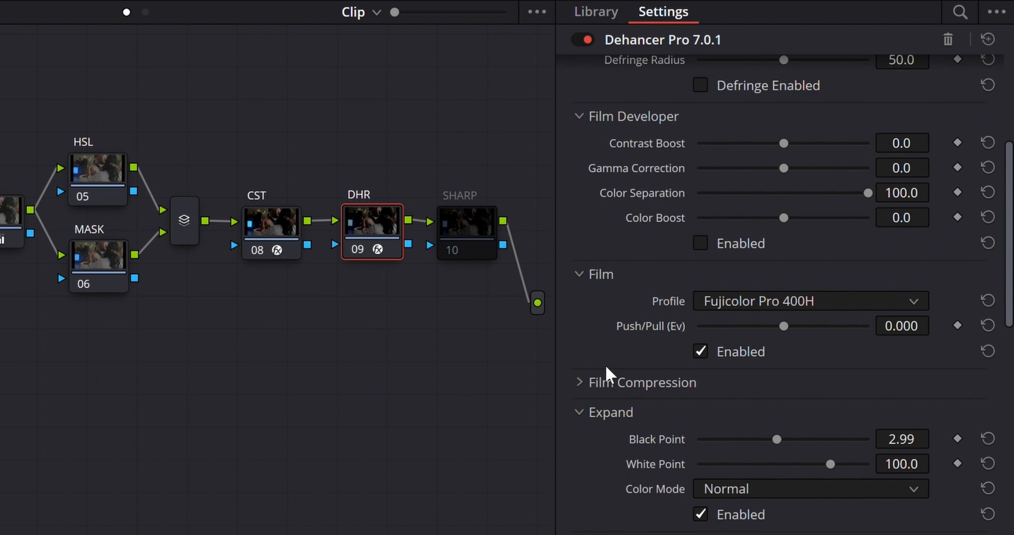